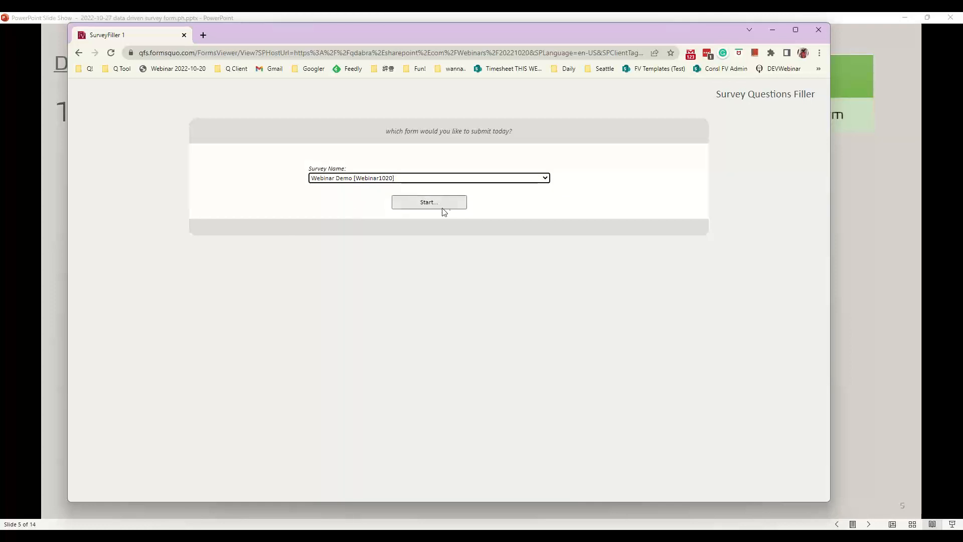
Open the Webinar Demo survey form and enter the submitter's full name, correcting a typo
{"action": "left_click", "coordinate": [434, 208]}
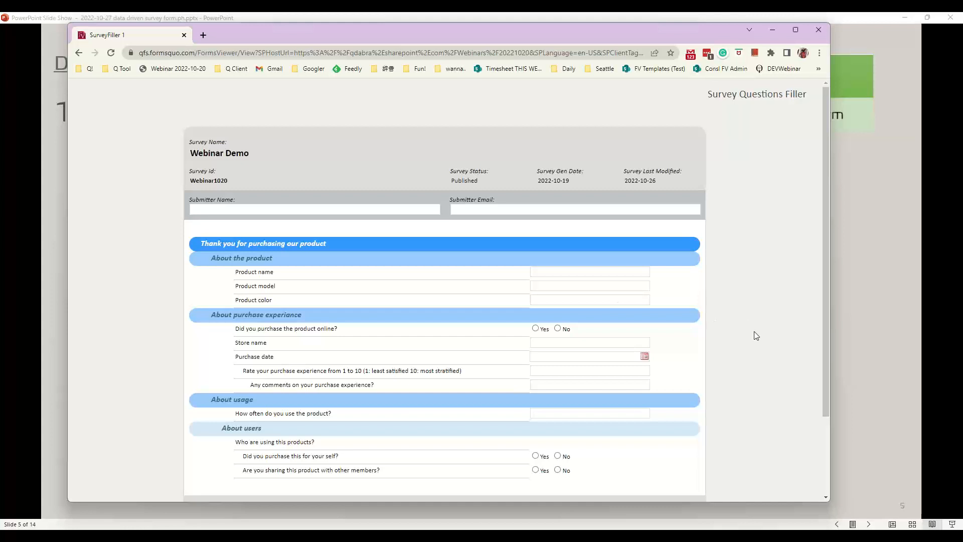
{"action": "left_click", "coordinate": [392, 212]}
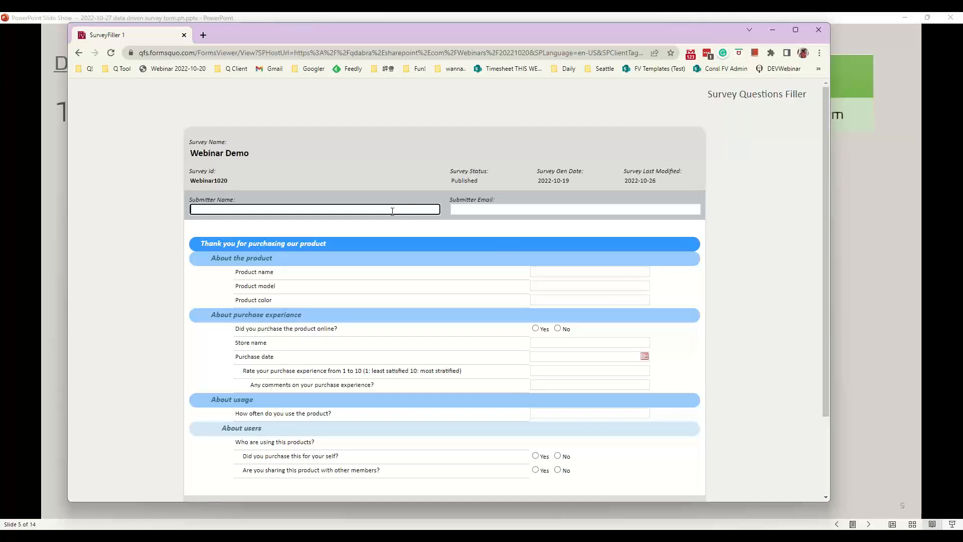
{"action": "left_click", "coordinate": [486, 211]}
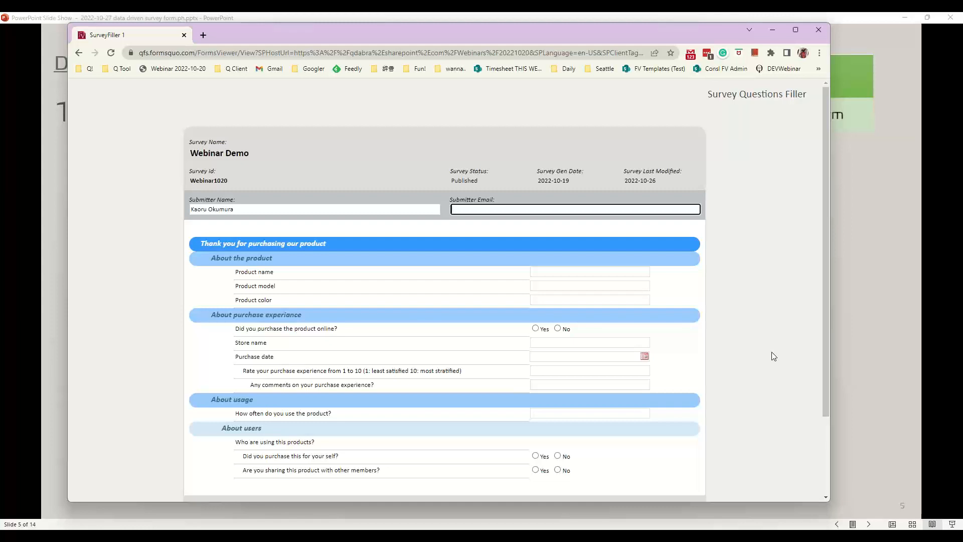
{"action": "scroll", "coordinate": [774, 356], "scroll_direction": "down", "scroll_amount": 2}
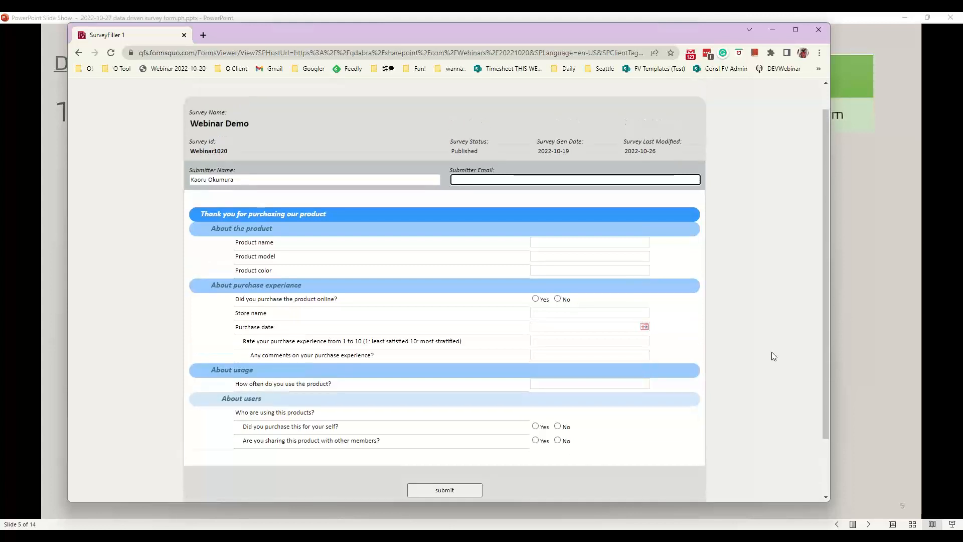
{"action": "scroll", "coordinate": [774, 356], "scroll_direction": "up", "scroll_amount": 2}
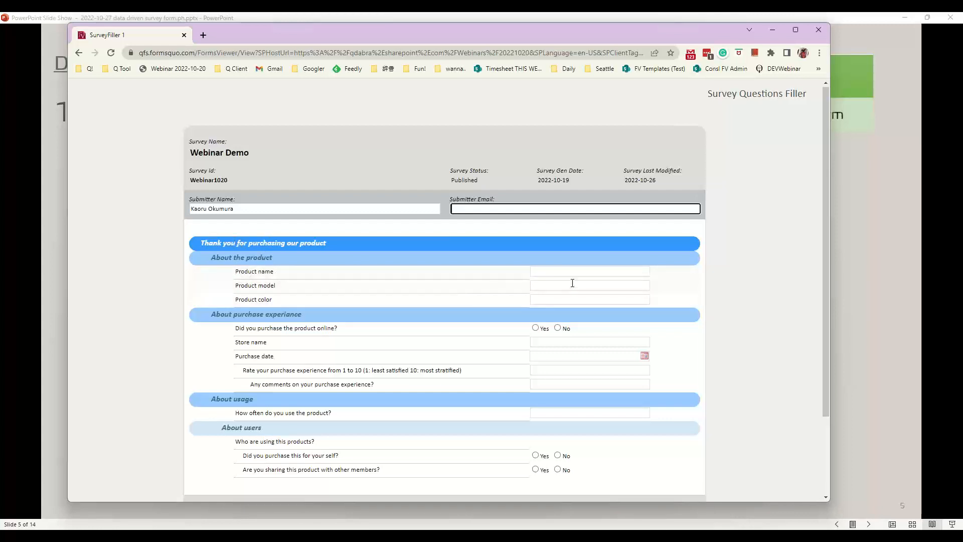
Enter product name FormsViewer, answer Yes to buying online, and set purchase date 10/12/2022
{"action": "left_click", "coordinate": [554, 271]}
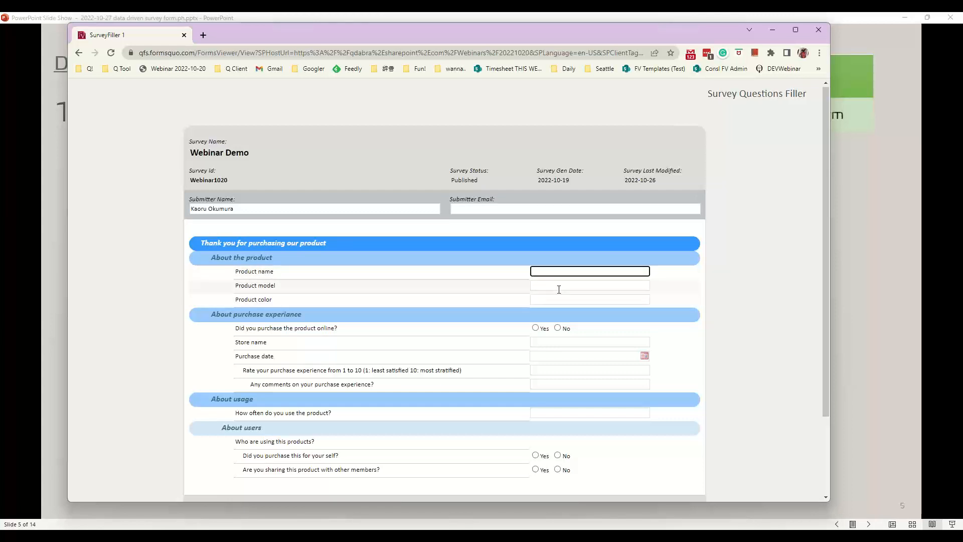
{"action": "type", "text": "FormsViewer"}
{"action": "left_click", "coordinate": [536, 328]}
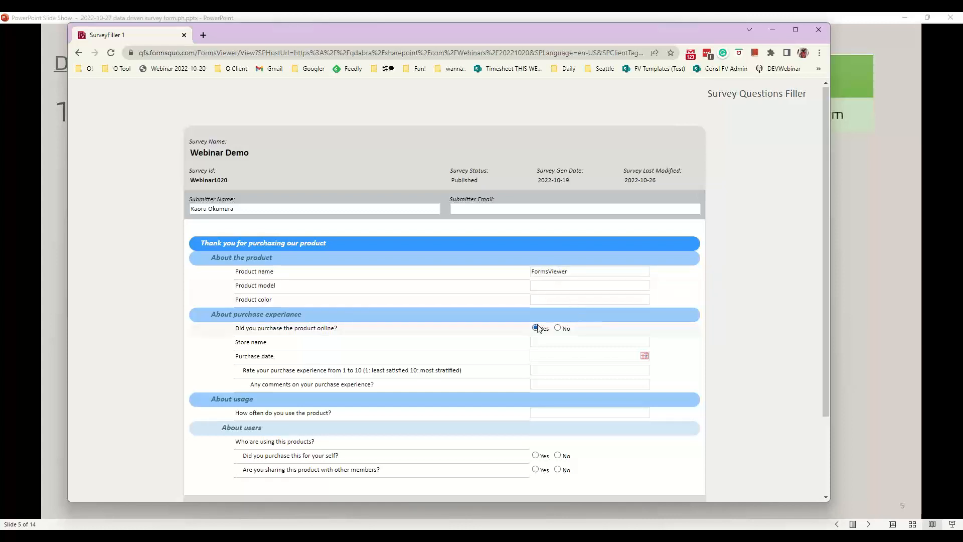
{"action": "left_click", "coordinate": [644, 355]}
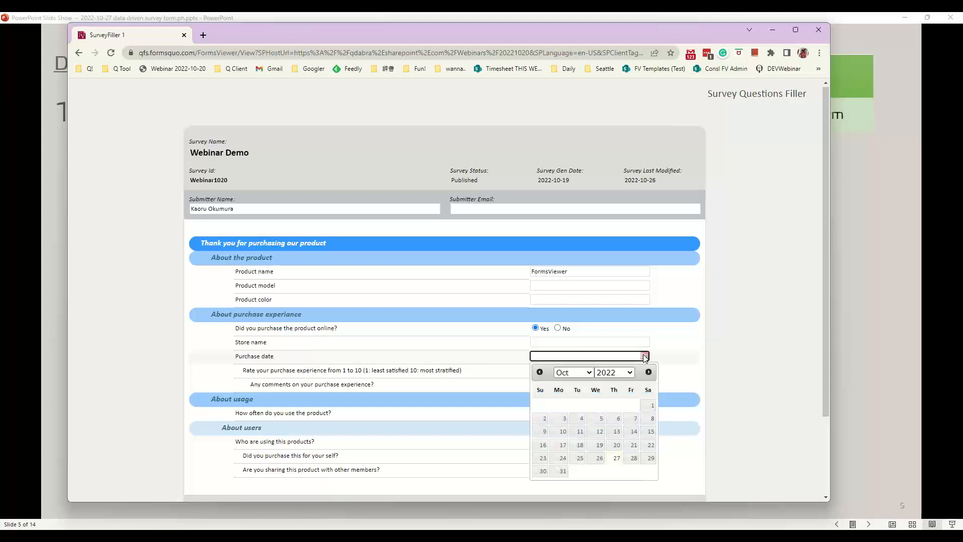
{"action": "left_click", "coordinate": [600, 432]}
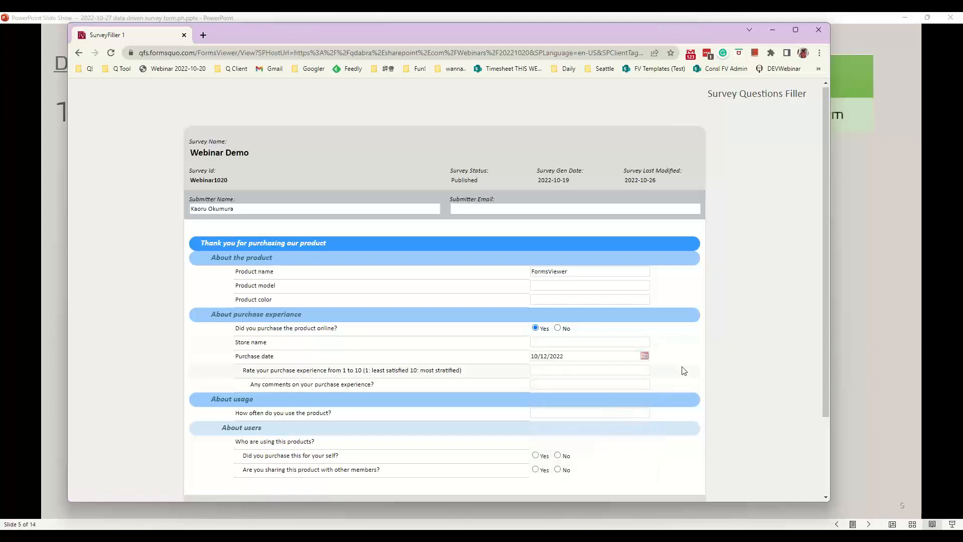
Answer No to sharing the product with other members
{"action": "scroll", "coordinate": [683, 371], "scroll_direction": "down", "scroll_amount": 1}
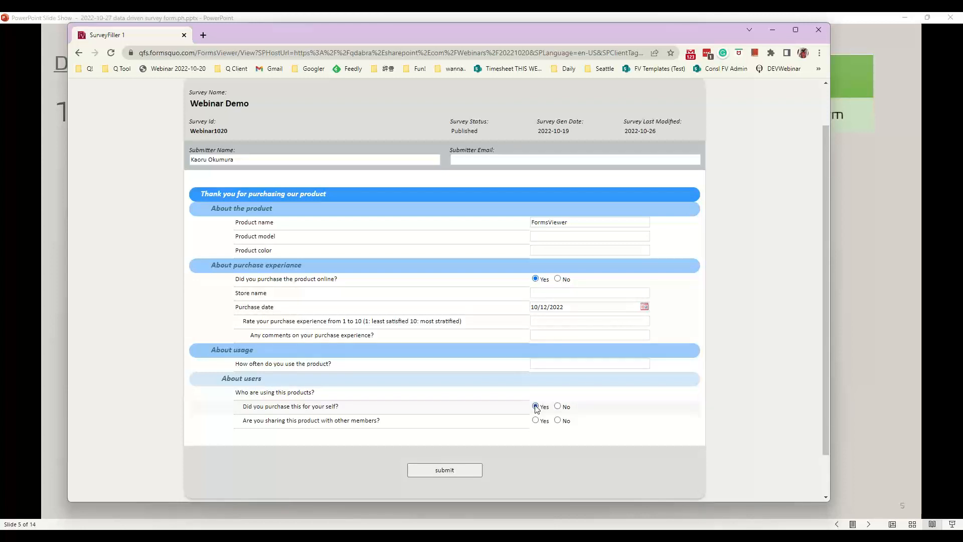
{"action": "left_click", "coordinate": [558, 422]}
{"action": "scroll", "coordinate": [621, 419], "scroll_direction": "down", "scroll_amount": 1}
{"action": "scroll", "coordinate": [621, 419], "scroll_direction": "up", "scroll_amount": 2}
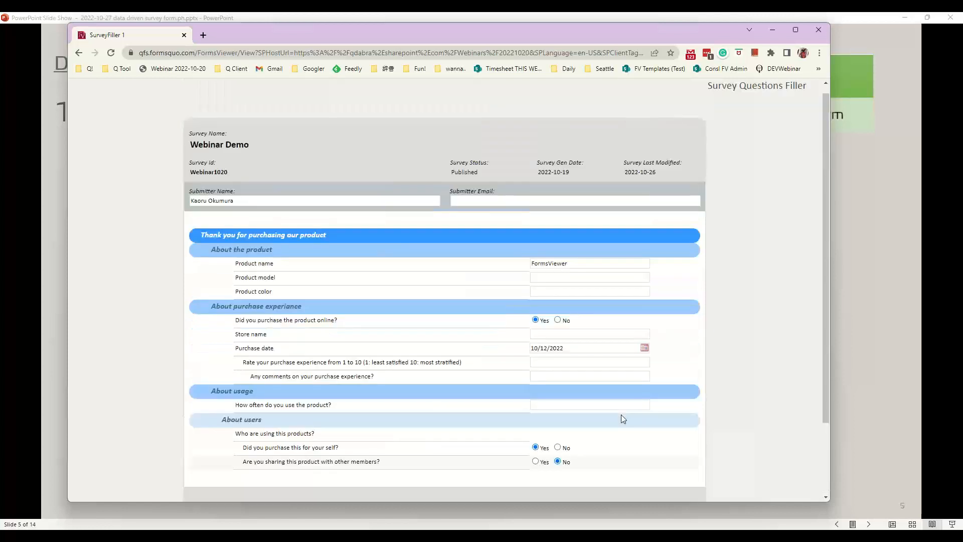
{"action": "scroll", "coordinate": [622, 418], "scroll_direction": "down", "scroll_amount": 1}
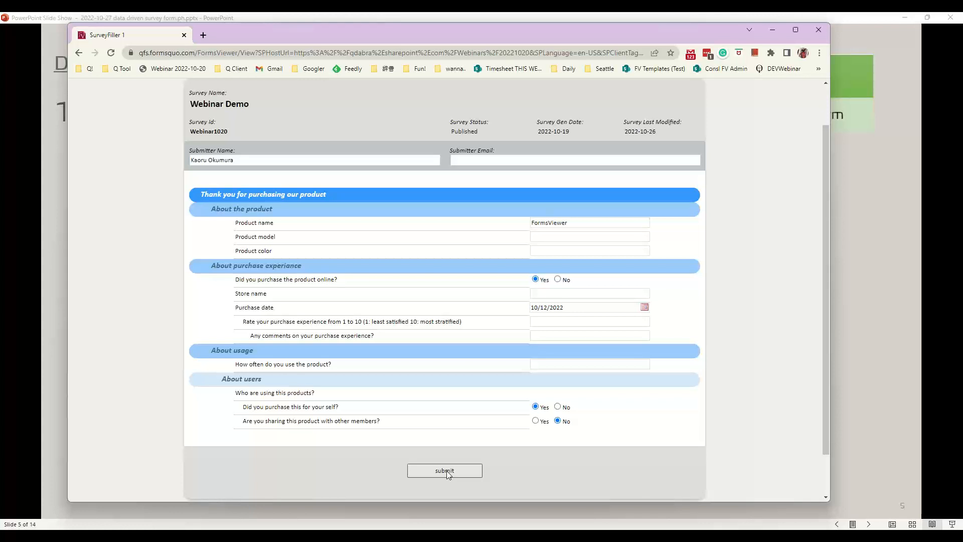
Submit the Webinar Demo response and open Webinar1020.xml from the 2022-10-20 webinar site's library
{"action": "left_click", "coordinate": [447, 471]}
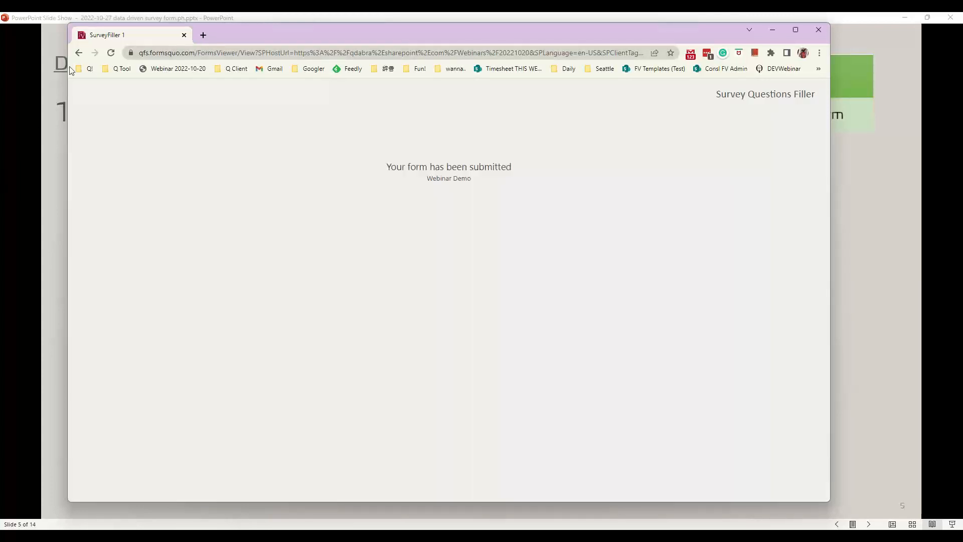
{"action": "left_click", "coordinate": [182, 71]}
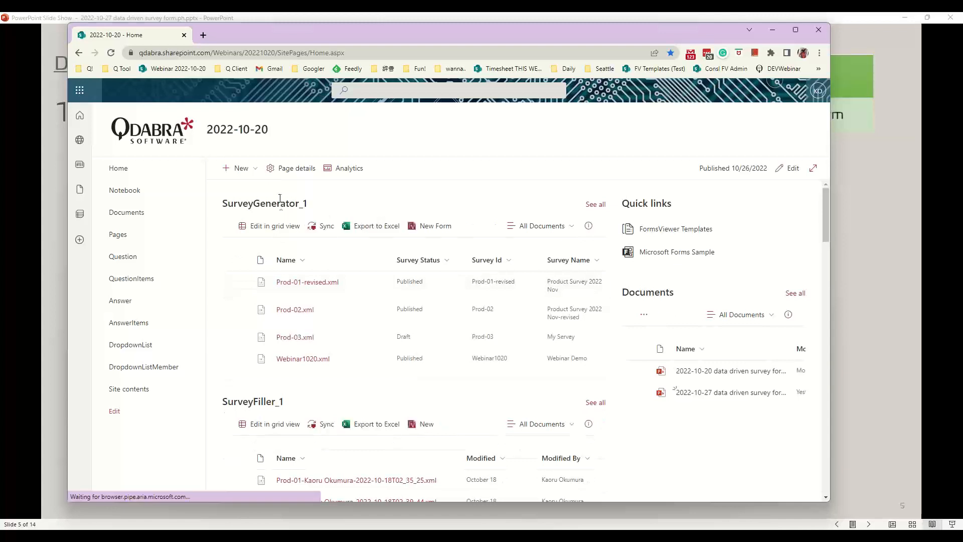
{"action": "left_click", "coordinate": [294, 362]}
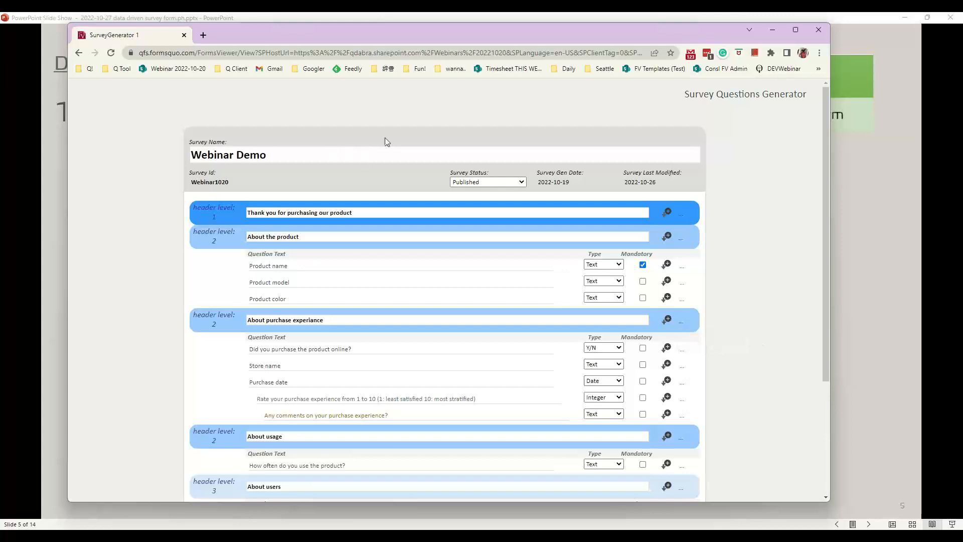
{"action": "left_click", "coordinate": [484, 182]}
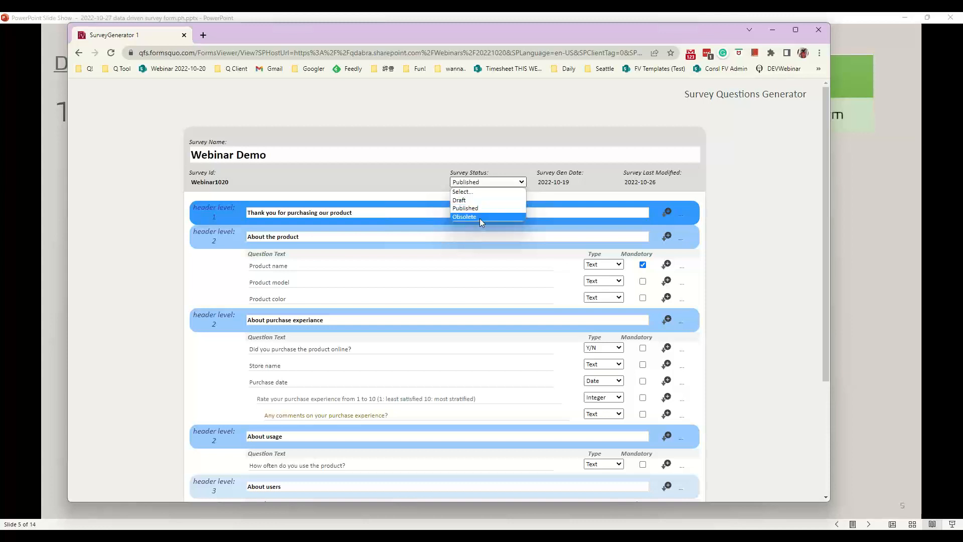
{"action": "left_click", "coordinate": [746, 264]}
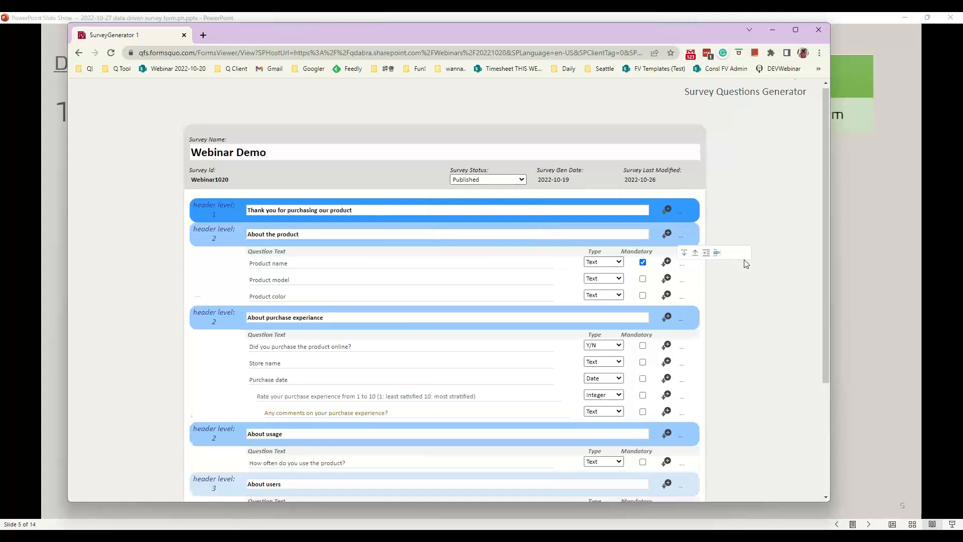
{"action": "scroll", "coordinate": [745, 260], "scroll_direction": "down", "scroll_amount": 3}
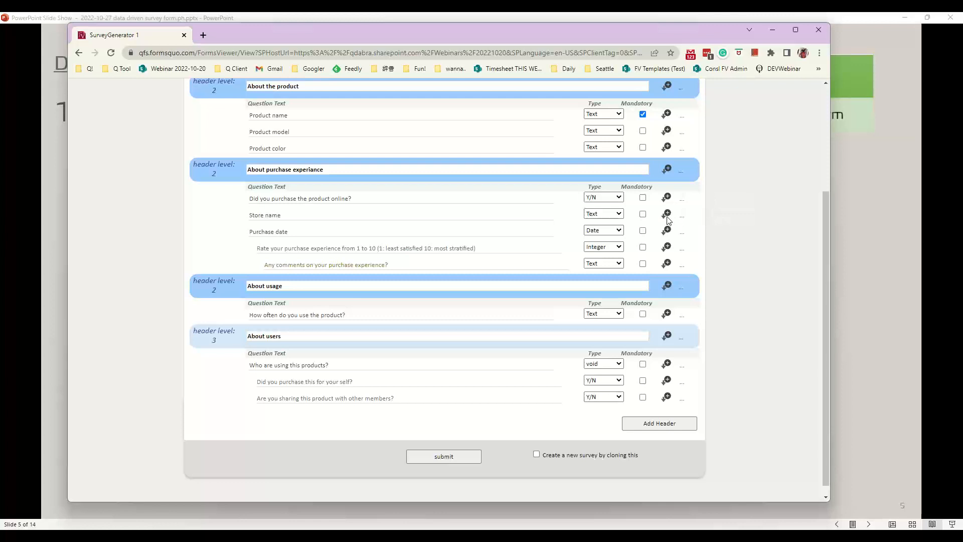
Insert a new question named 'New Questions' below Store name
{"action": "left_click", "coordinate": [668, 214]}
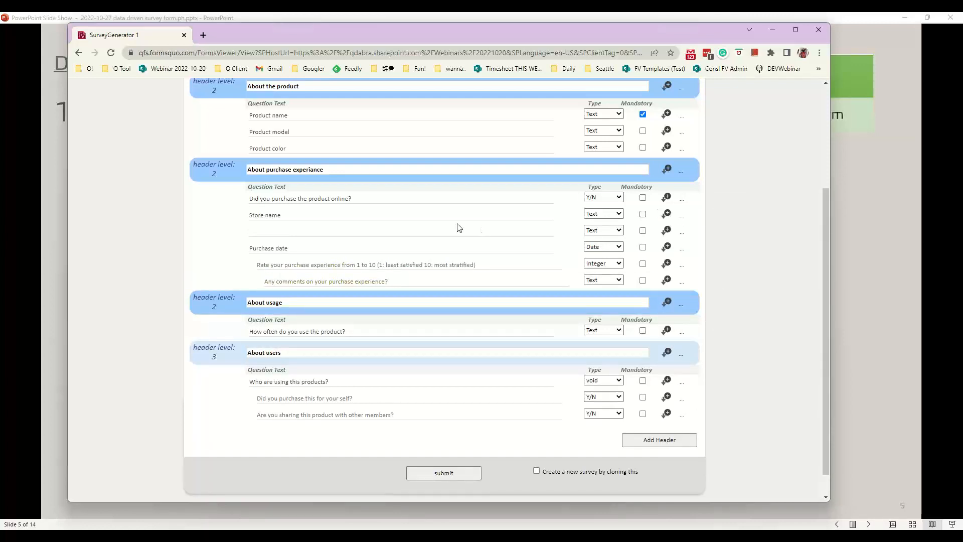
{"action": "left_click", "coordinate": [421, 229]}
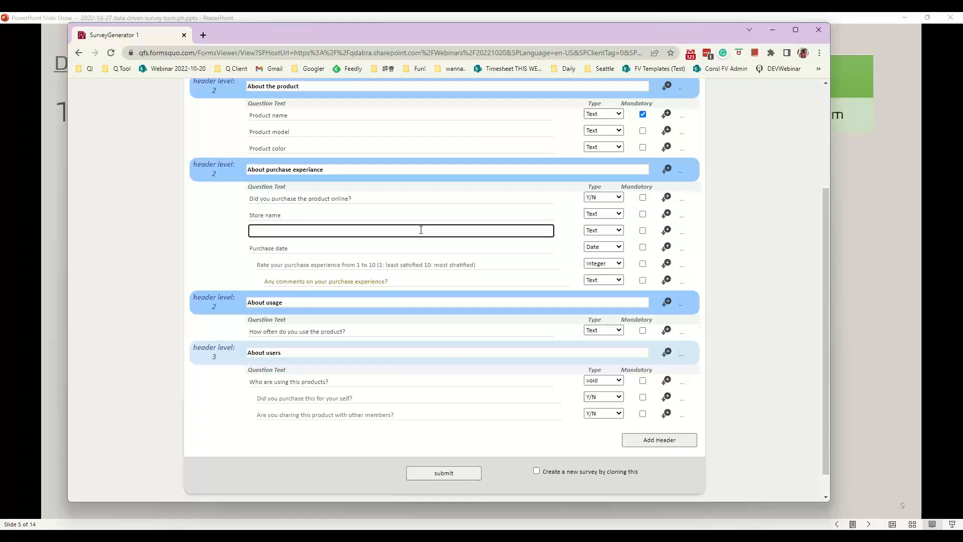
{"action": "type", "text": "New"}
{"action": "type", "text": "Question"}
{"action": "type", "text": "s"}
Keep New Questions as a Text type, indent it, and move it below Purchase date
{"action": "left_click", "coordinate": [602, 231]}
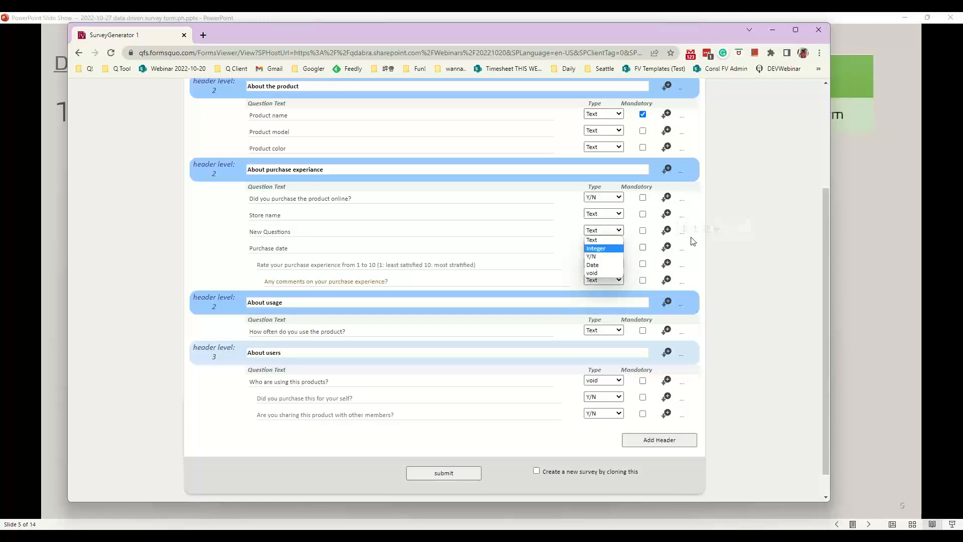
{"action": "mouse_move", "coordinate": [686, 237]}
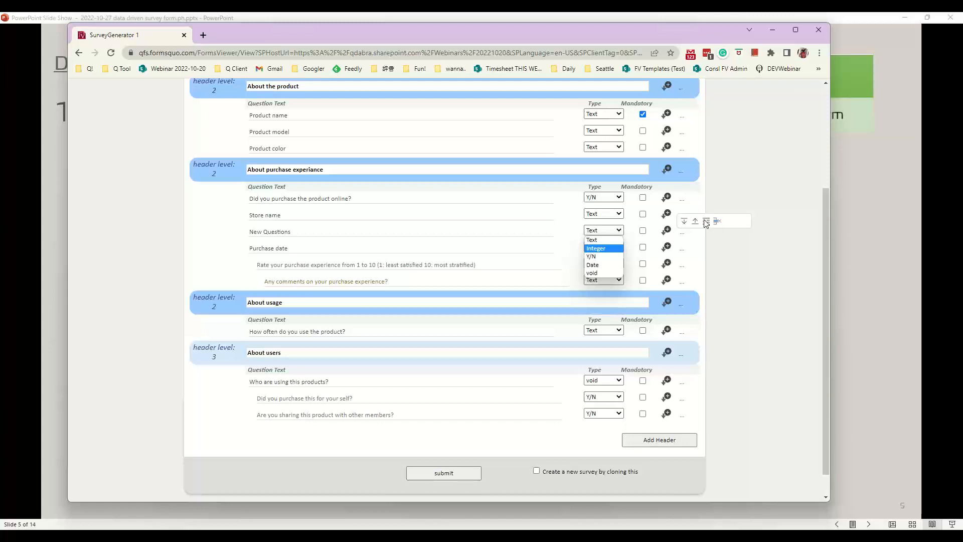
{"action": "left_click", "coordinate": [704, 223]}
{"action": "left_click", "coordinate": [704, 224]}
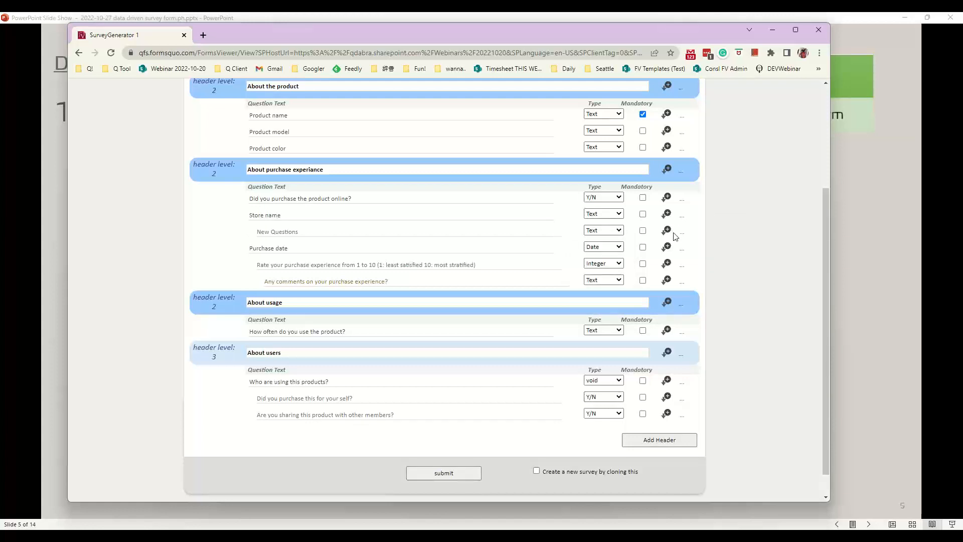
{"action": "mouse_move", "coordinate": [681, 235]}
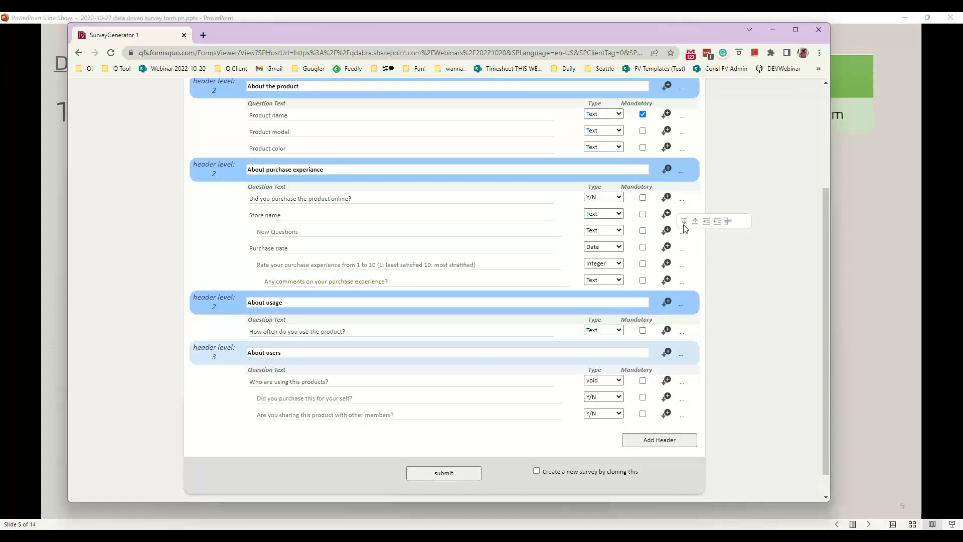
{"action": "left_click", "coordinate": [684, 224]}
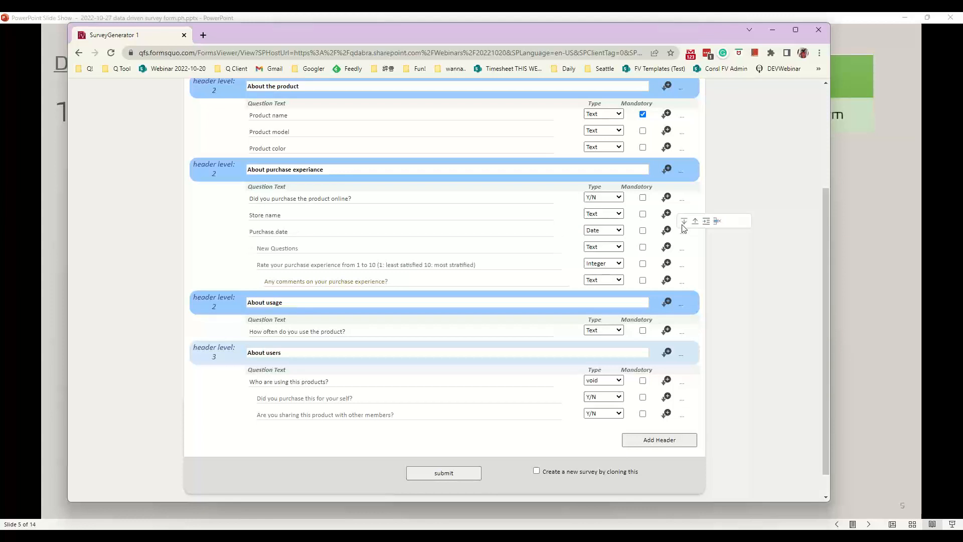
{"action": "mouse_move", "coordinate": [683, 234]}
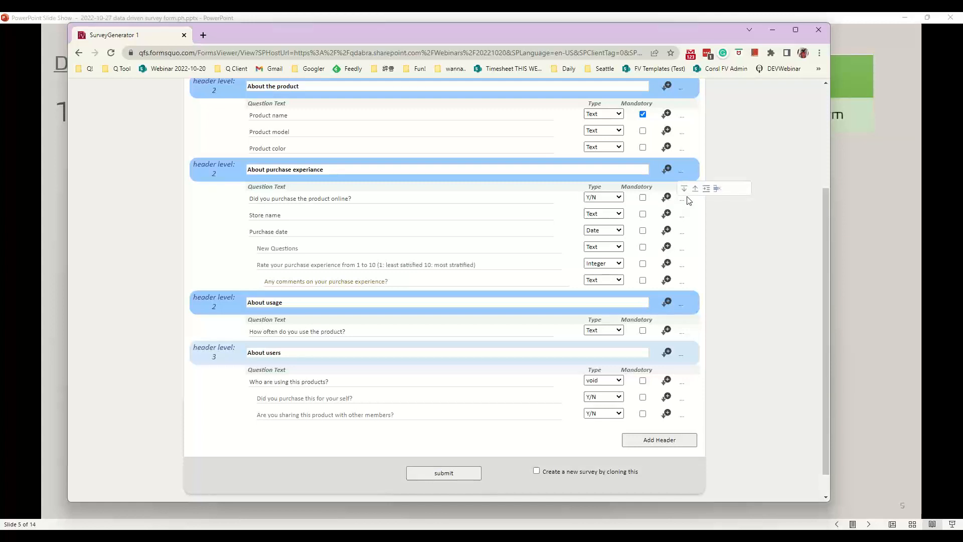
{"action": "mouse_move", "coordinate": [682, 200]}
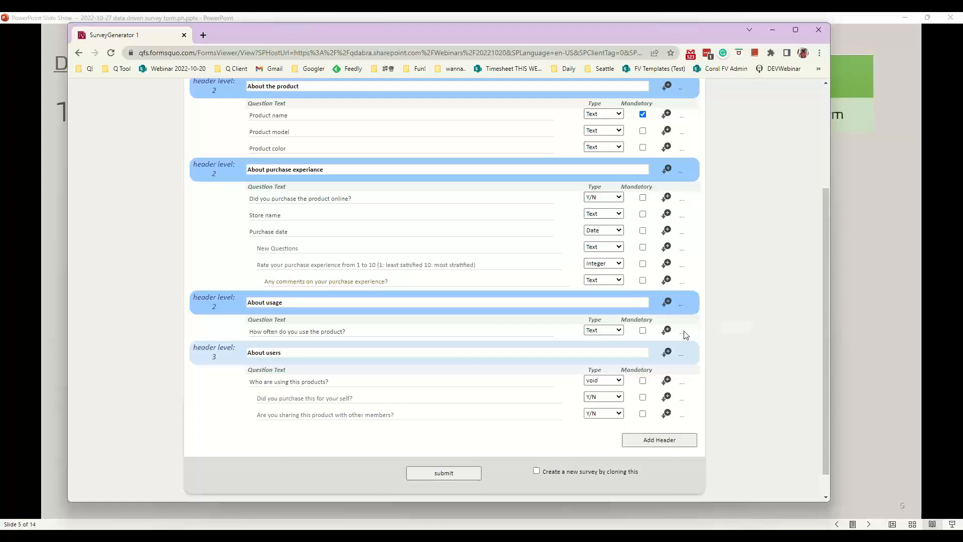
{"action": "left_click", "coordinate": [573, 356]}
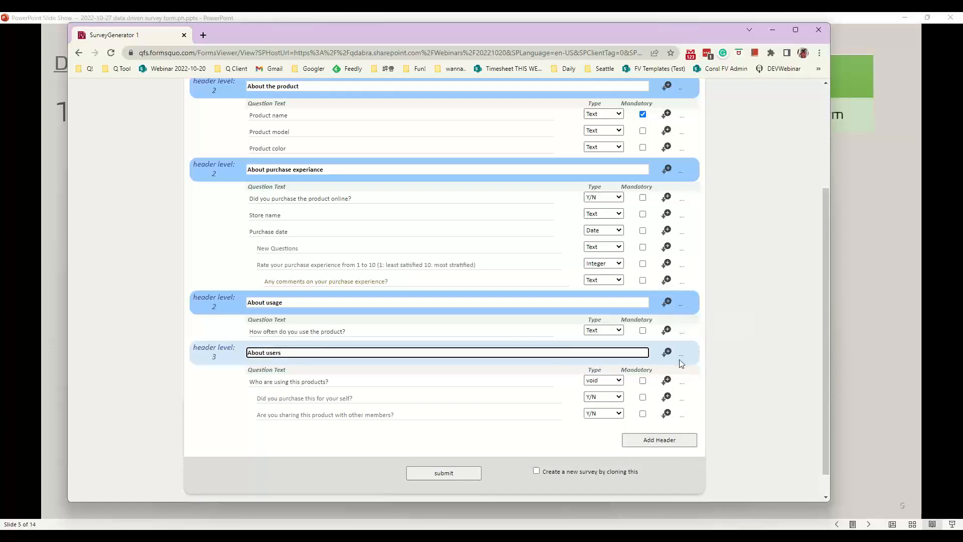
{"action": "left_click", "coordinate": [700, 343]}
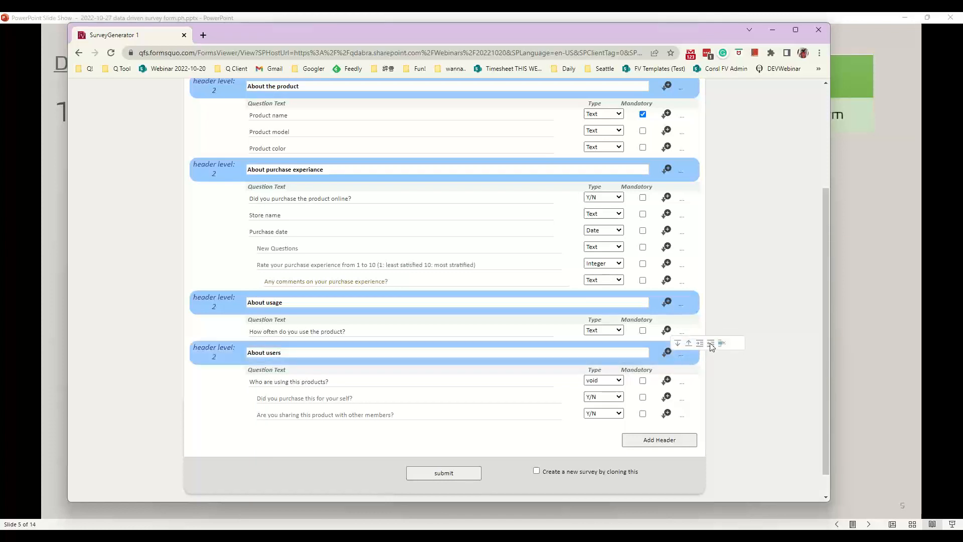
{"action": "left_click", "coordinate": [711, 344]}
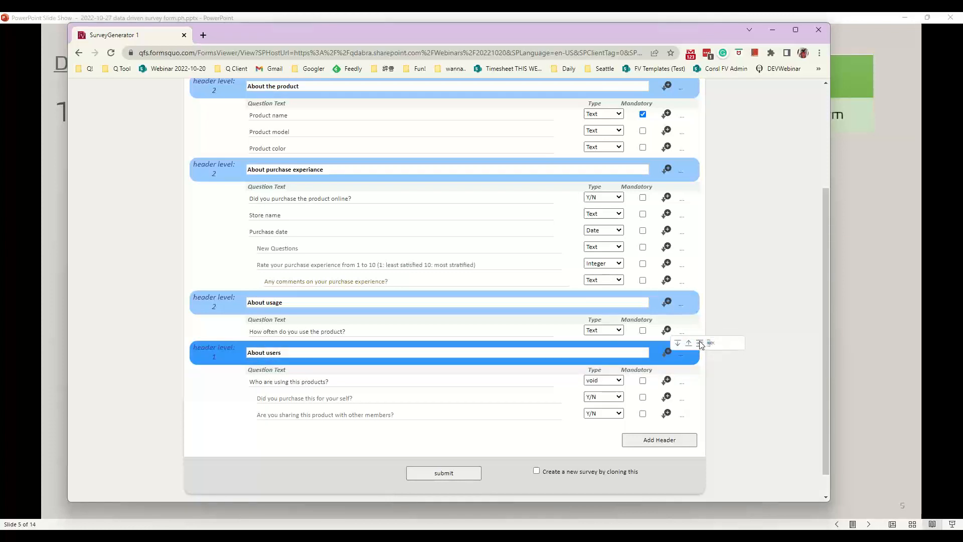
{"action": "left_click", "coordinate": [700, 344]}
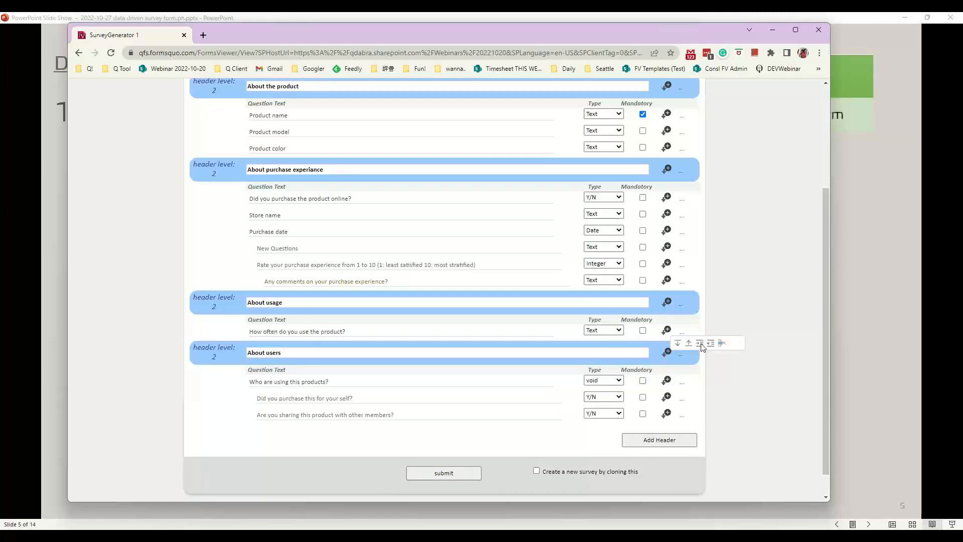
{"action": "left_click", "coordinate": [701, 344]}
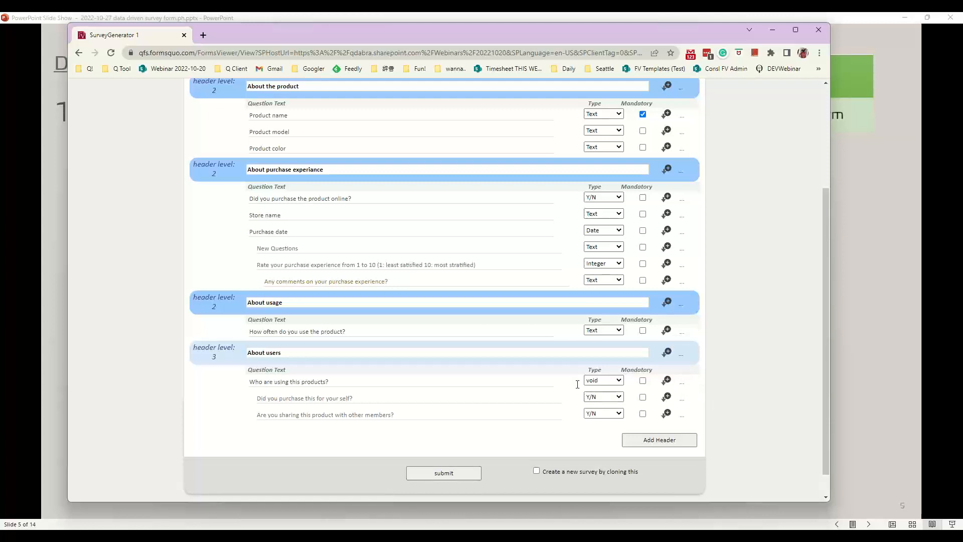
Add an empty level-1 header at the end of the survey, after the About users questions
{"action": "scroll", "coordinate": [576, 386], "scroll_direction": "up", "scroll_amount": 2}
{"action": "scroll", "coordinate": [577, 385], "scroll_direction": "down", "scroll_amount": 3}
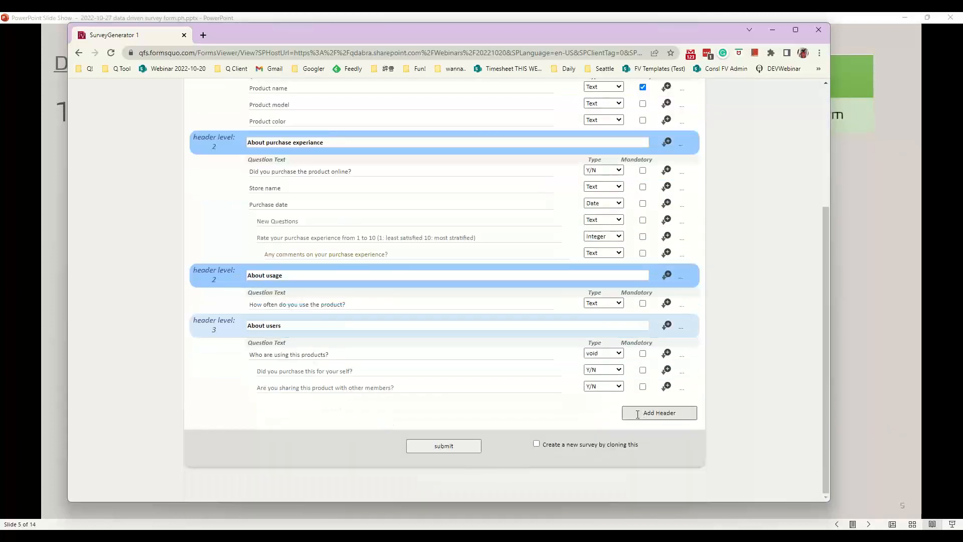
{"action": "left_click", "coordinate": [639, 418]}
{"action": "mouse_move", "coordinate": [677, 409]}
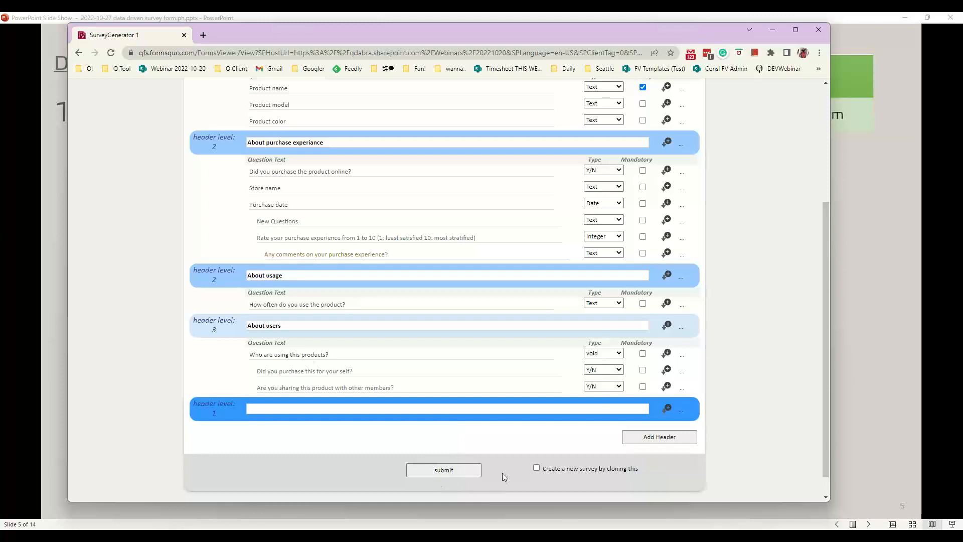
Enable 'Create a new survey by cloning this' and enter new survey id Webinar1020
{"action": "left_click", "coordinate": [536, 469]}
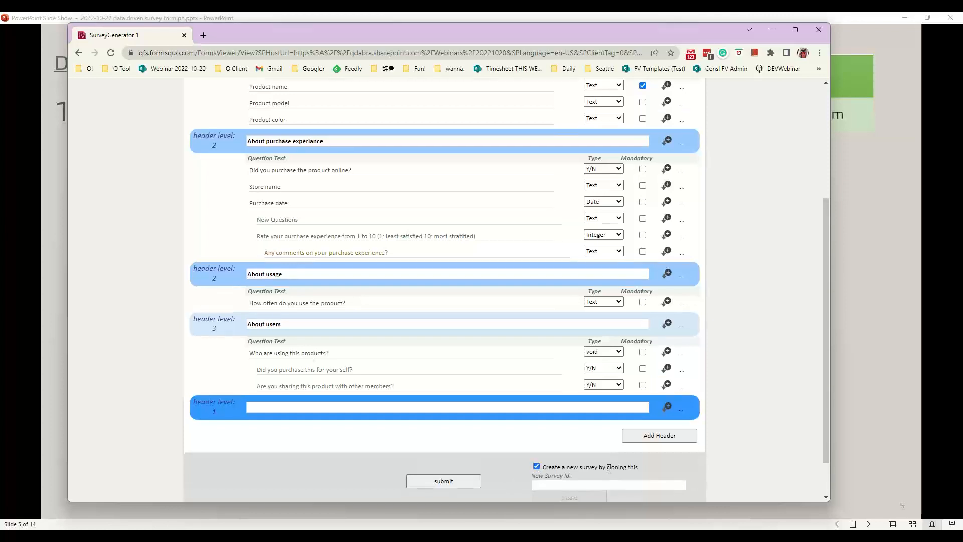
{"action": "scroll", "coordinate": [552, 452], "scroll_direction": "down", "scroll_amount": 1}
{"action": "left_click", "coordinate": [571, 435]}
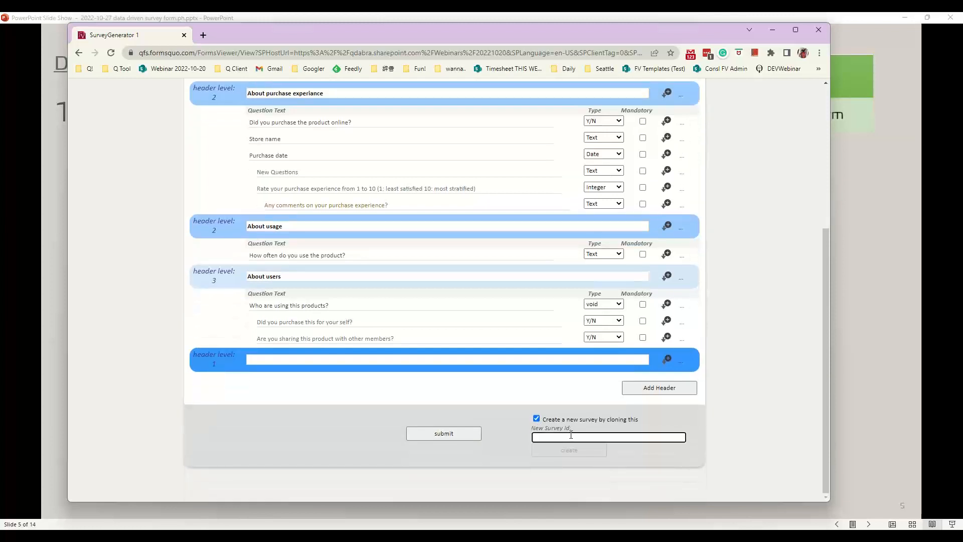
{"action": "scroll", "coordinate": [682, 315], "scroll_direction": "up", "scroll_amount": 5}
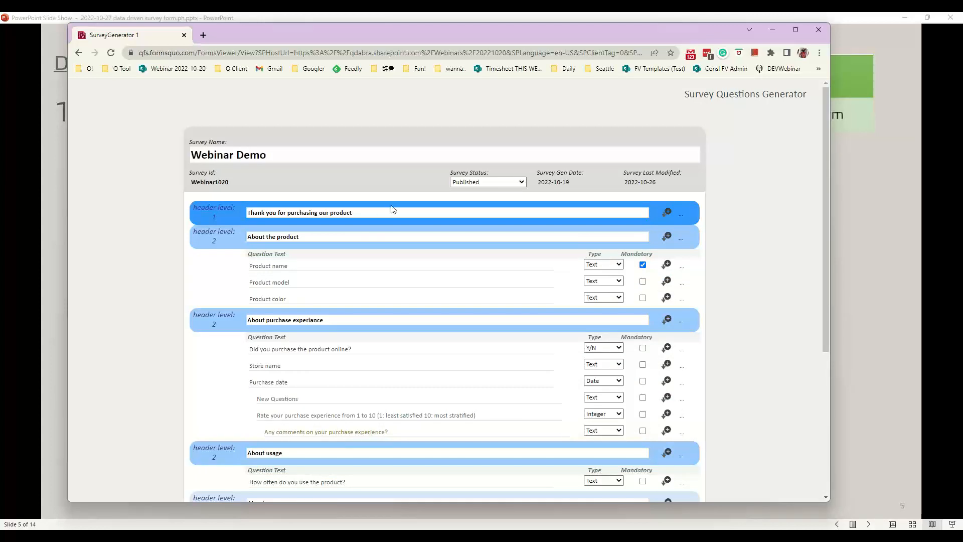
{"action": "scroll", "coordinate": [552, 270], "scroll_direction": "down", "scroll_amount": 5}
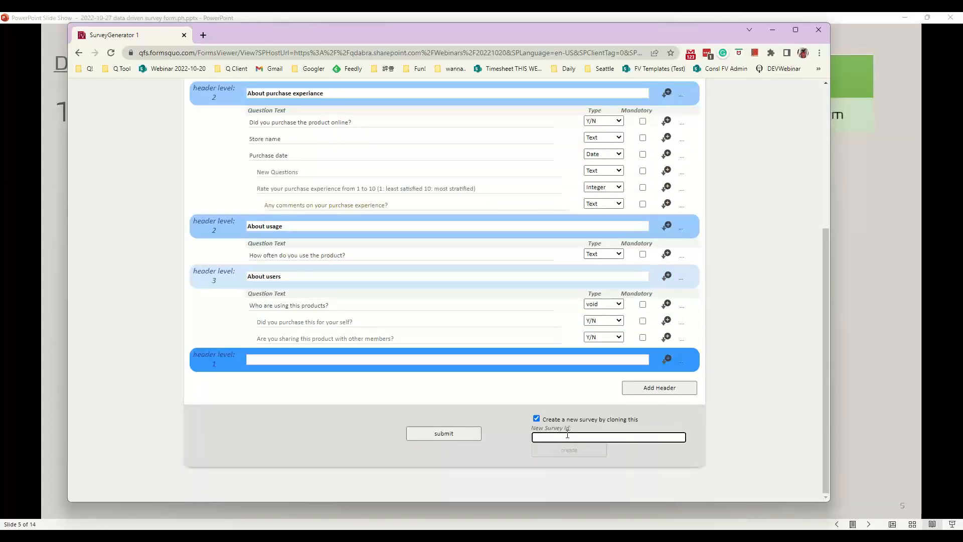
{"action": "type", "text": "Webinar"}
{"action": "scroll", "coordinate": [591, 154], "scroll_direction": "up", "scroll_amount": 4}
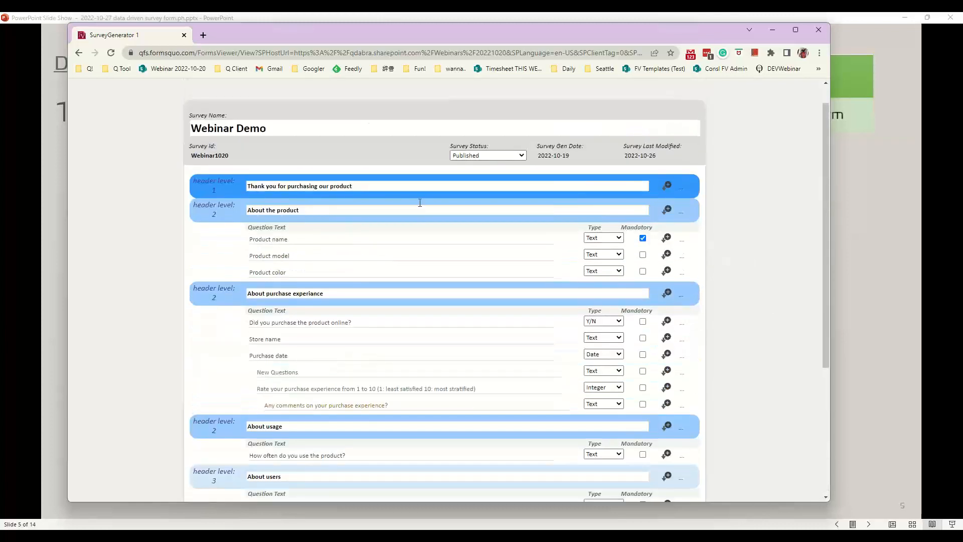
{"action": "scroll", "coordinate": [550, 340], "scroll_direction": "down", "scroll_amount": 5}
{"action": "type", "text": "1020"}
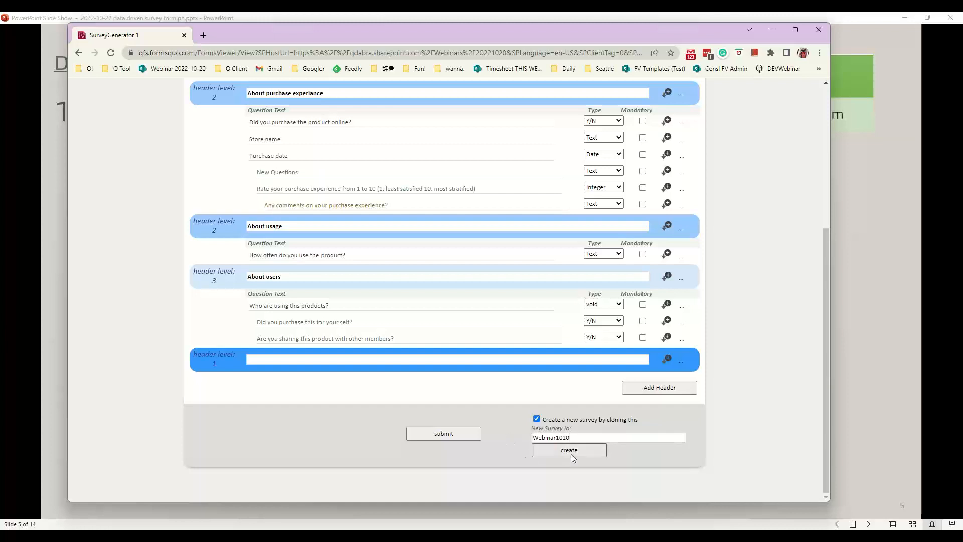
After Webinar1020 is rejected as already used, change the id to Webinar1020A and create the clone
{"action": "left_click", "coordinate": [571, 453]}
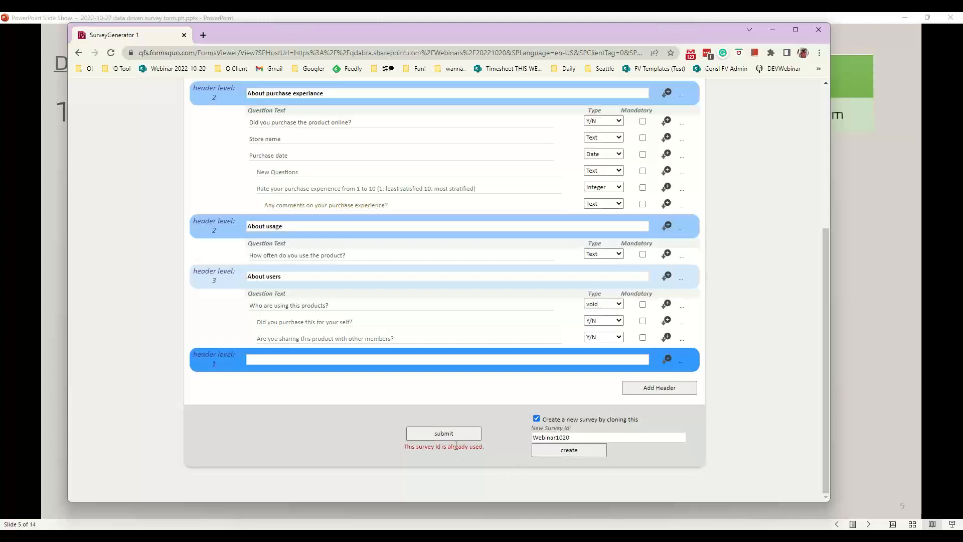
{"action": "left_click", "coordinate": [574, 436]}
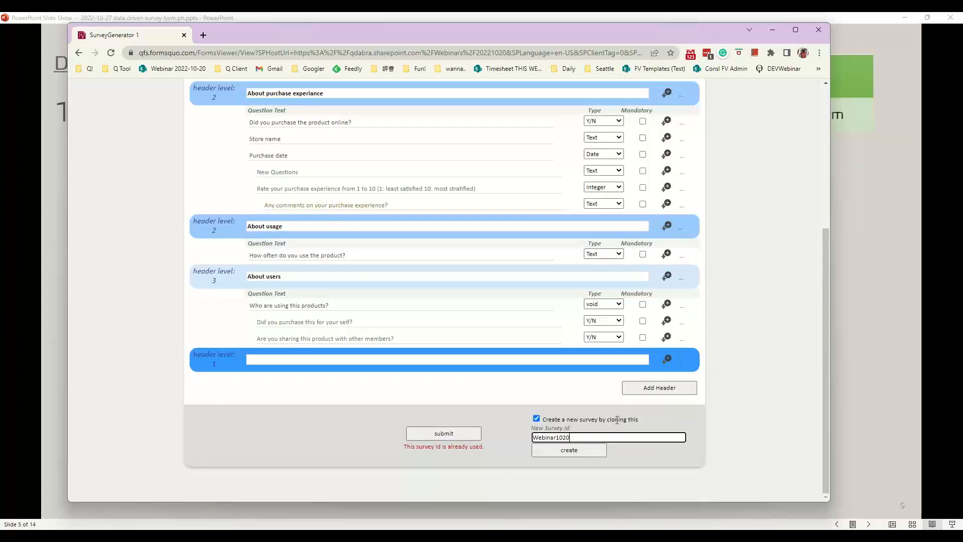
{"action": "type", "text": "A"}
{"action": "left_click", "coordinate": [580, 454]}
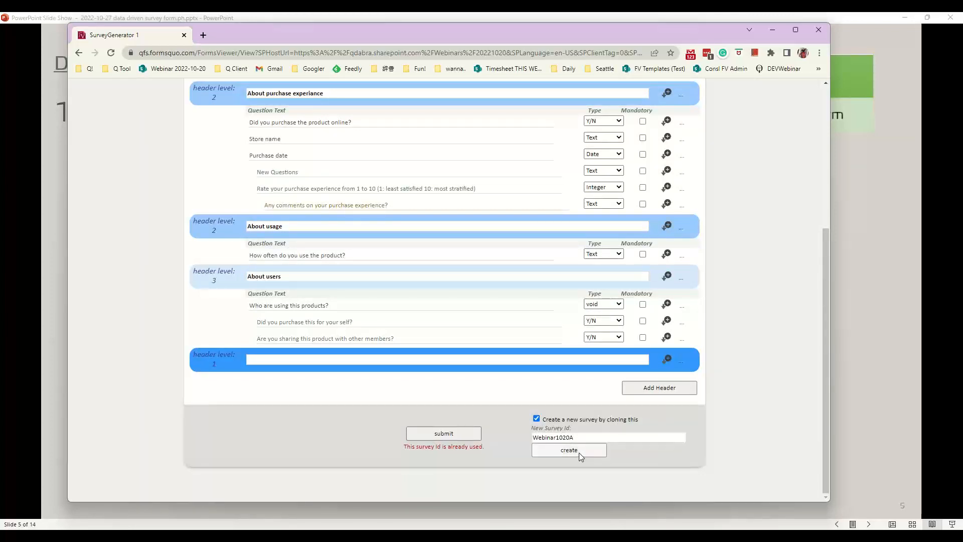
Rename the cloned survey to 'Webinar Demo 2'
{"action": "scroll", "coordinate": [528, 362], "scroll_direction": "up", "scroll_amount": 4}
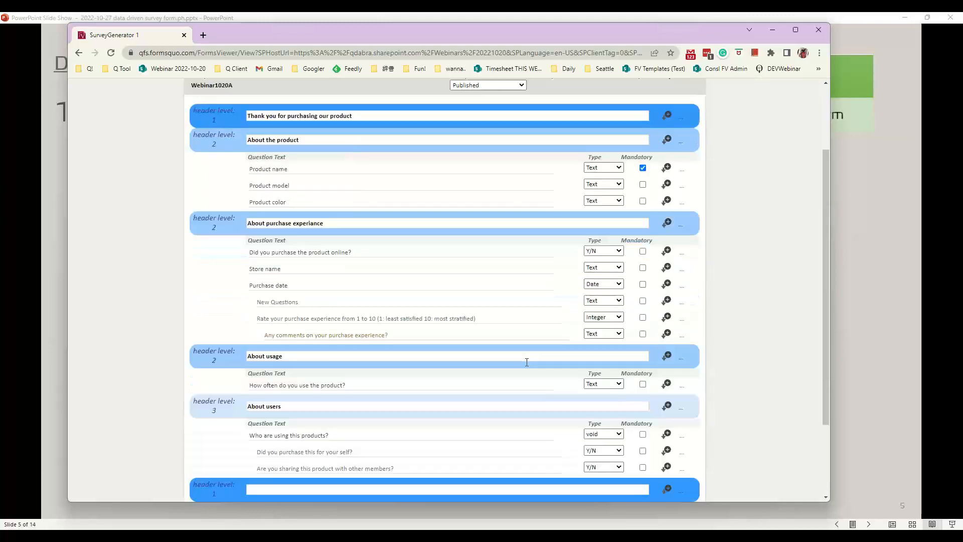
{"action": "left_click", "coordinate": [304, 155]}
{"action": "type", "text": "2"}
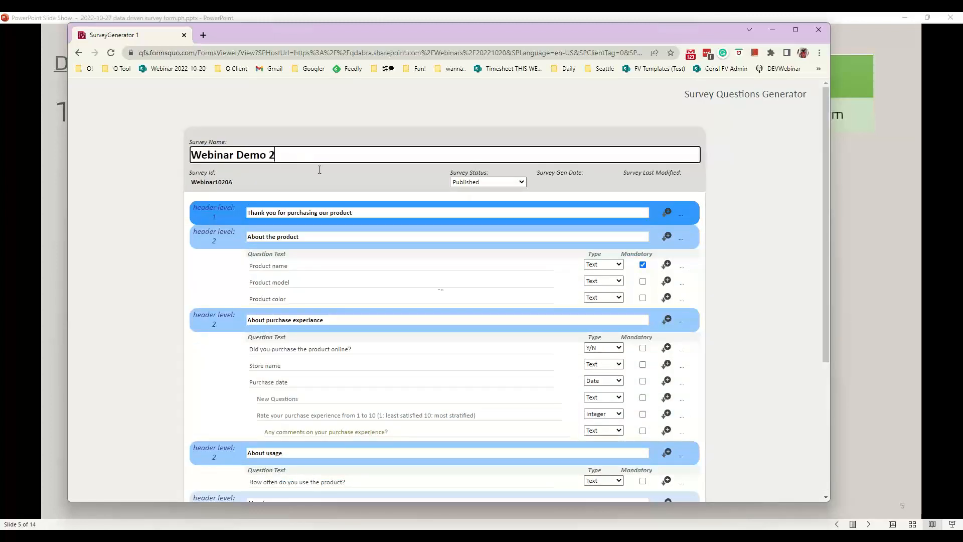
Select the empty header's text field, then return to PowerPoint slide 5
{"action": "scroll", "coordinate": [558, 379], "scroll_direction": "down", "scroll_amount": 1}
{"action": "scroll", "coordinate": [561, 379], "scroll_direction": "down", "scroll_amount": 3}
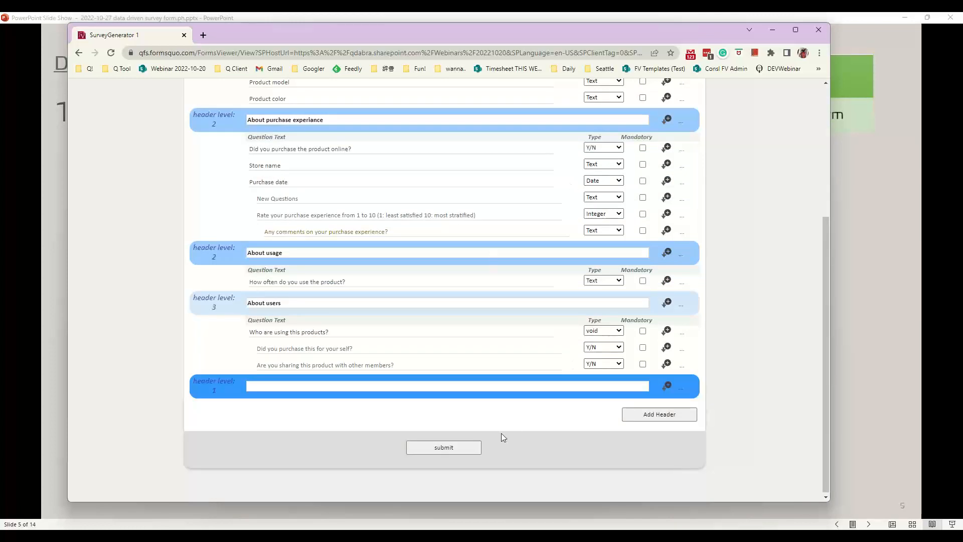
{"action": "left_click", "coordinate": [558, 388]}
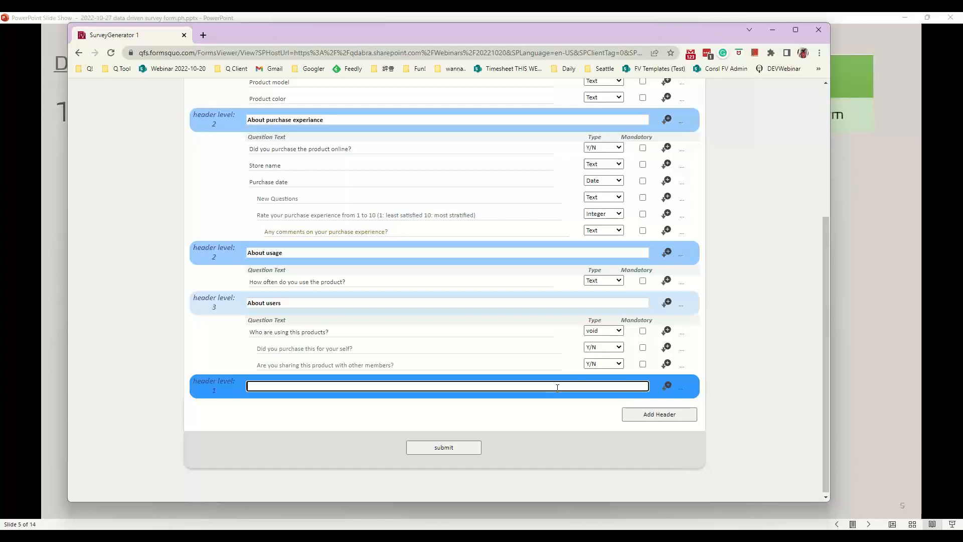
{"action": "left_click", "coordinate": [887, 349]}
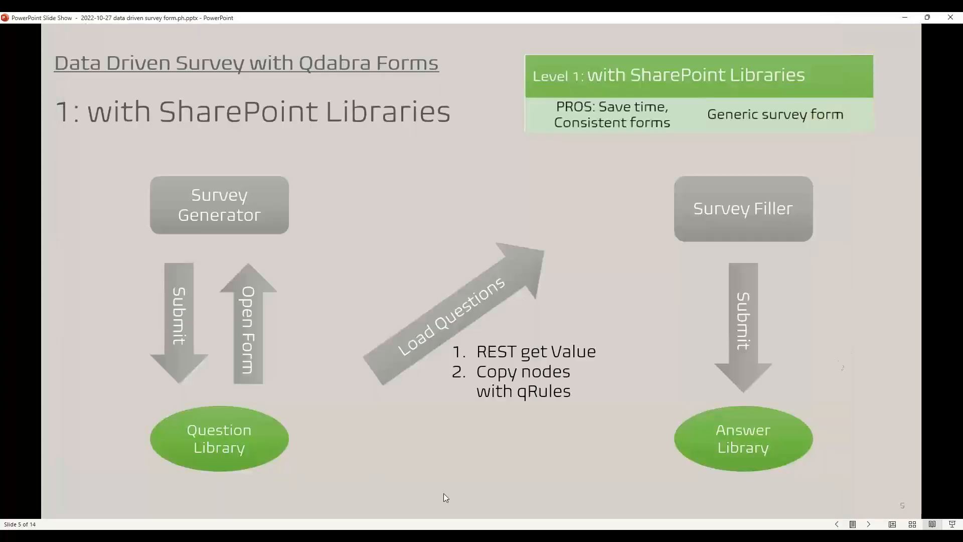
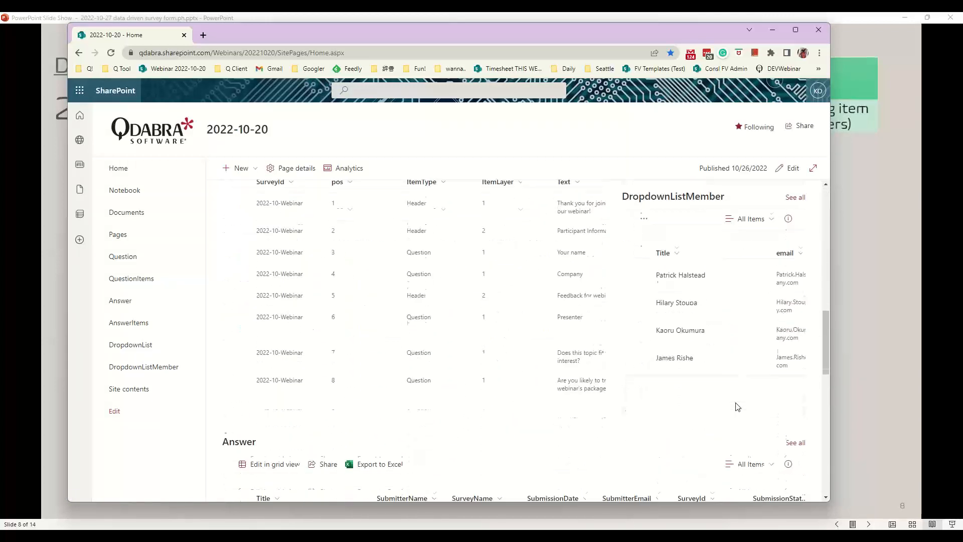
{"action": "scroll", "coordinate": [737, 407], "scroll_direction": "up", "scroll_amount": 3}
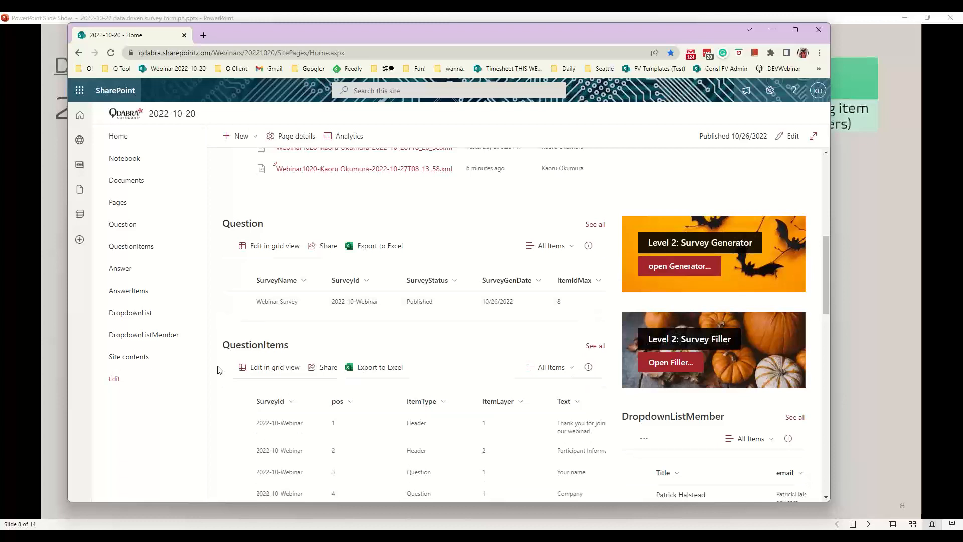
{"action": "scroll", "coordinate": [226, 376], "scroll_direction": "down", "scroll_amount": 1}
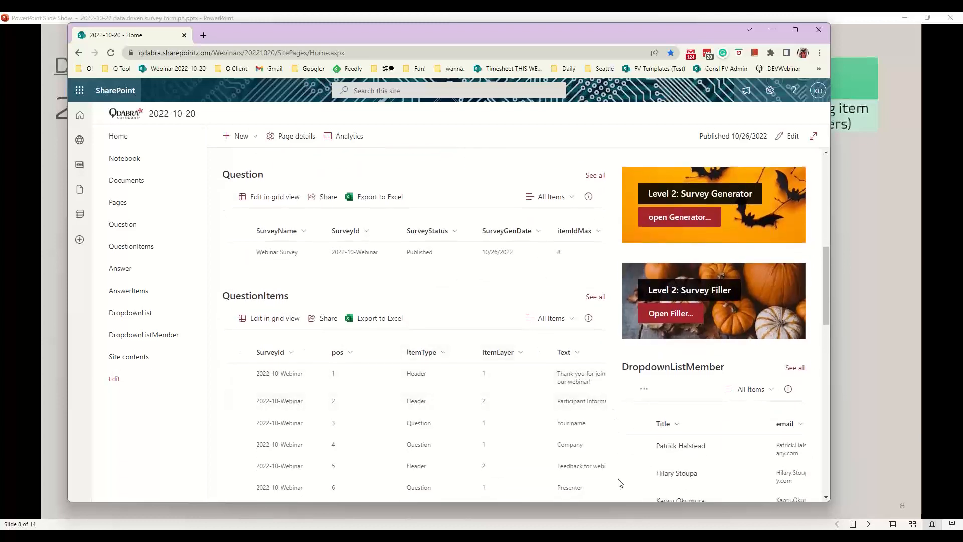
{"action": "scroll", "coordinate": [620, 480], "scroll_direction": "down", "scroll_amount": 1}
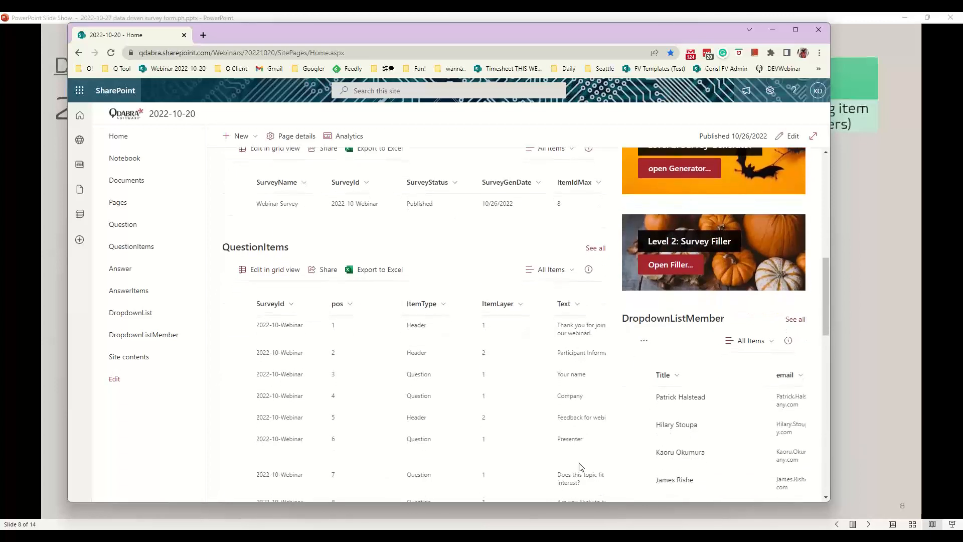
{"action": "scroll", "coordinate": [554, 482], "scroll_direction": "down", "scroll_amount": 1}
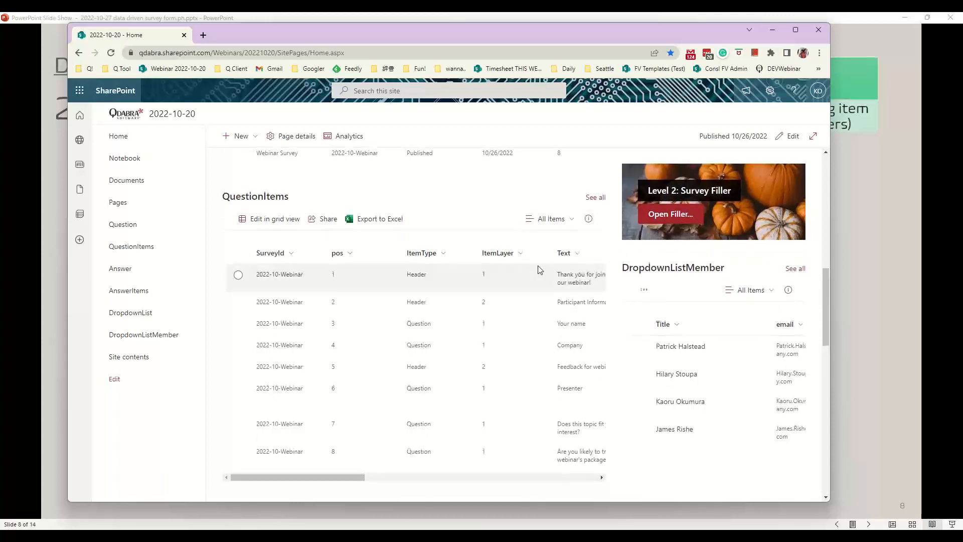
{"action": "scroll", "coordinate": [539, 270], "scroll_direction": "down", "scroll_amount": 4}
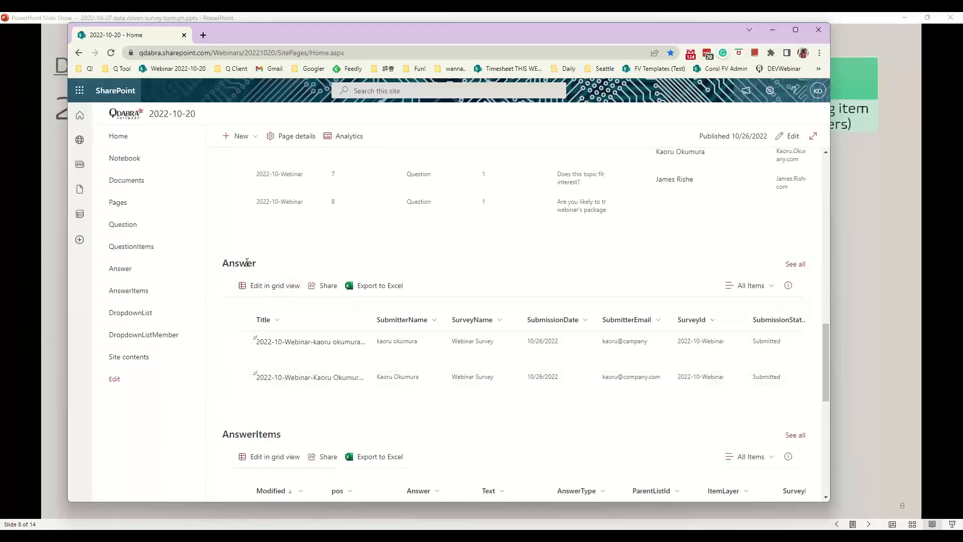
{"action": "scroll", "coordinate": [304, 384], "scroll_direction": "down", "scroll_amount": 3}
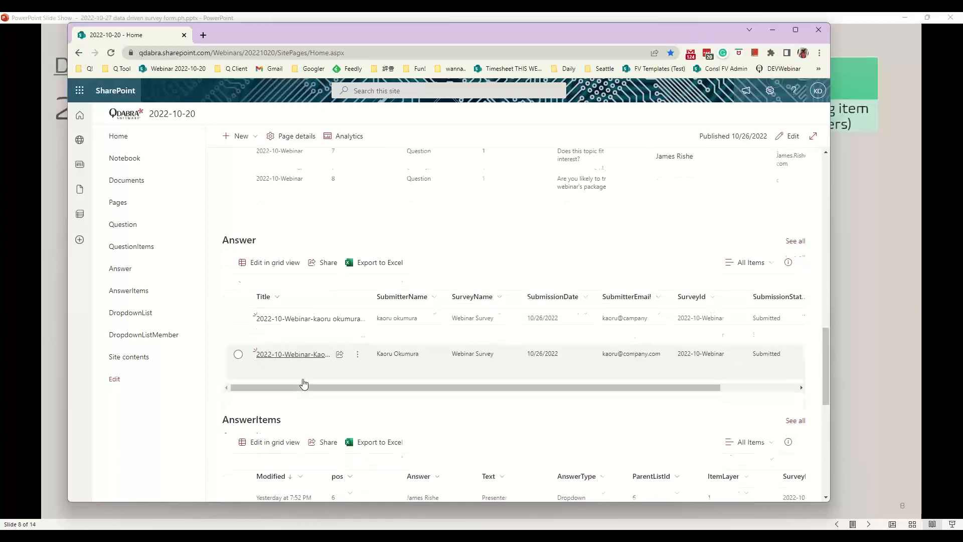
{"action": "scroll", "coordinate": [315, 475], "scroll_direction": "down", "scroll_amount": 3}
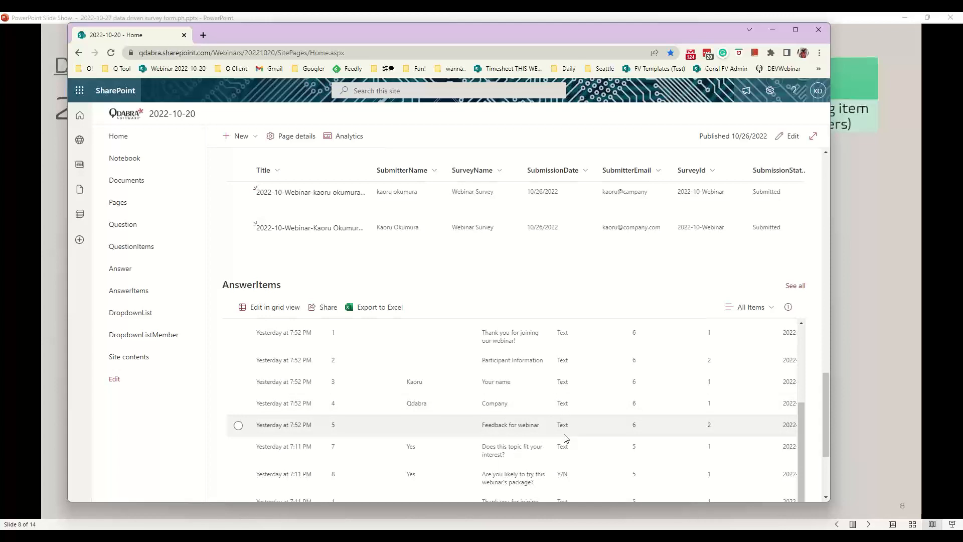
{"action": "scroll", "coordinate": [663, 419], "scroll_direction": "up", "scroll_amount": 10}
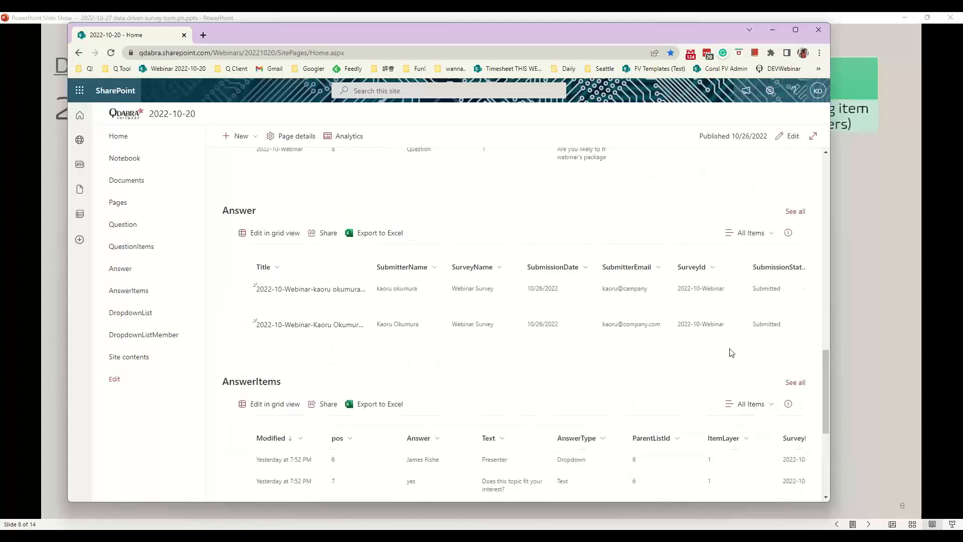
{"action": "scroll", "coordinate": [717, 353], "scroll_direction": "up", "scroll_amount": 10}
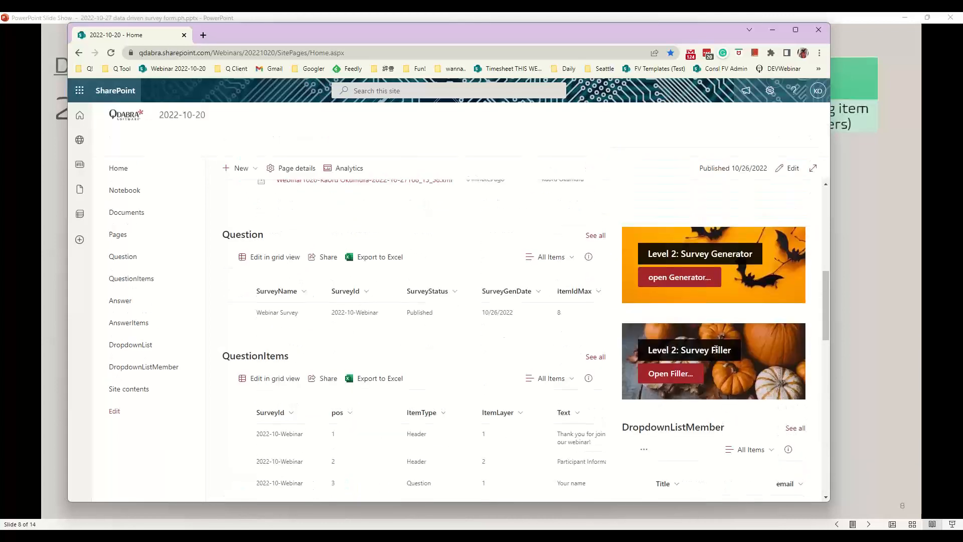
Load 'Webinar Survey [2022-10-Webinar]' into the Survey Generator with Modify
{"action": "left_click", "coordinate": [678, 283]}
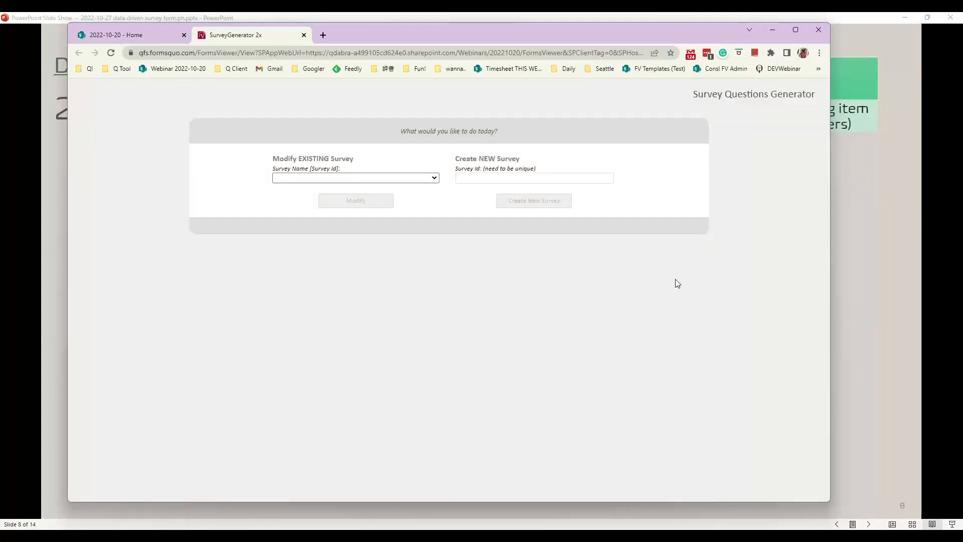
{"action": "left_click", "coordinate": [360, 178]}
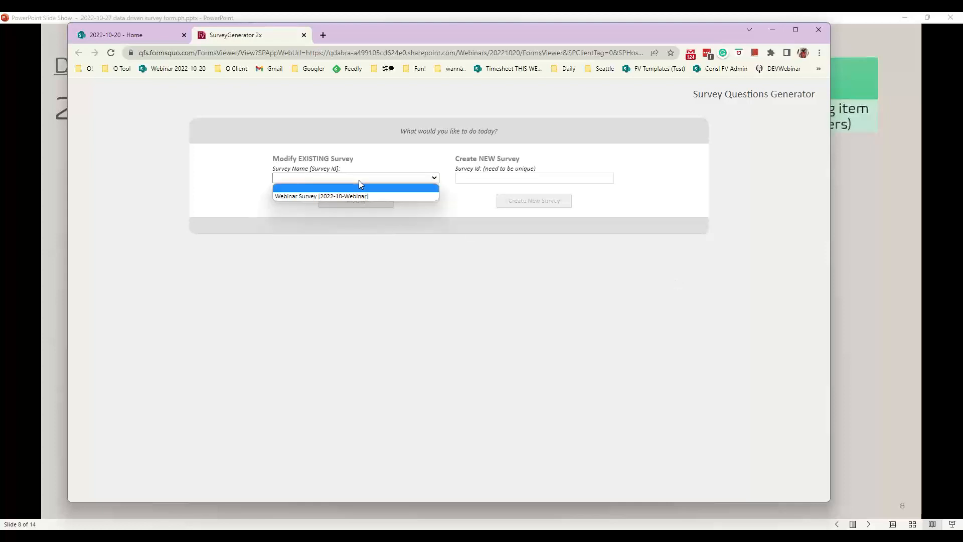
{"action": "left_click", "coordinate": [350, 195]}
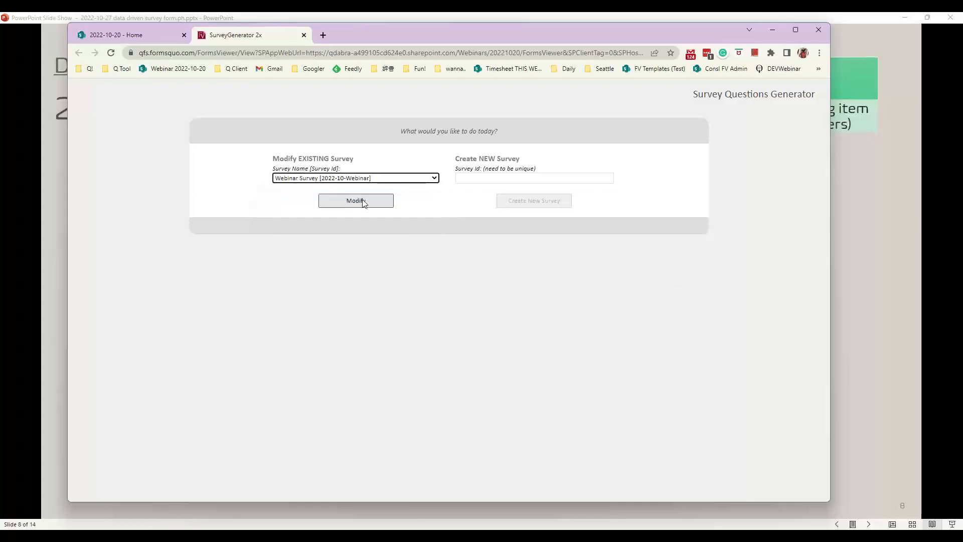
{"action": "left_click", "coordinate": [364, 201]}
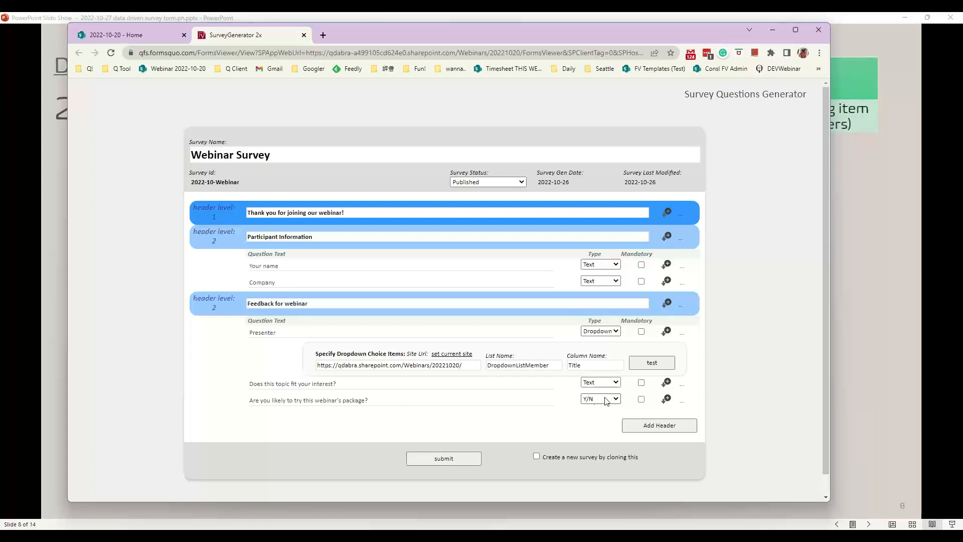
Add a Dropdown question after the last question, sourcing its choices from the current site
{"action": "left_click", "coordinate": [667, 399]}
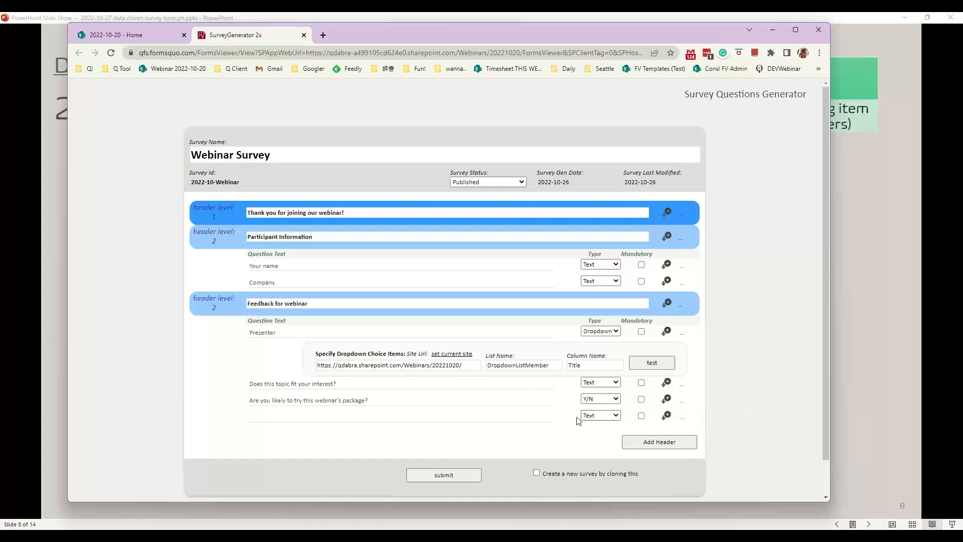
{"action": "left_click", "coordinate": [600, 416]}
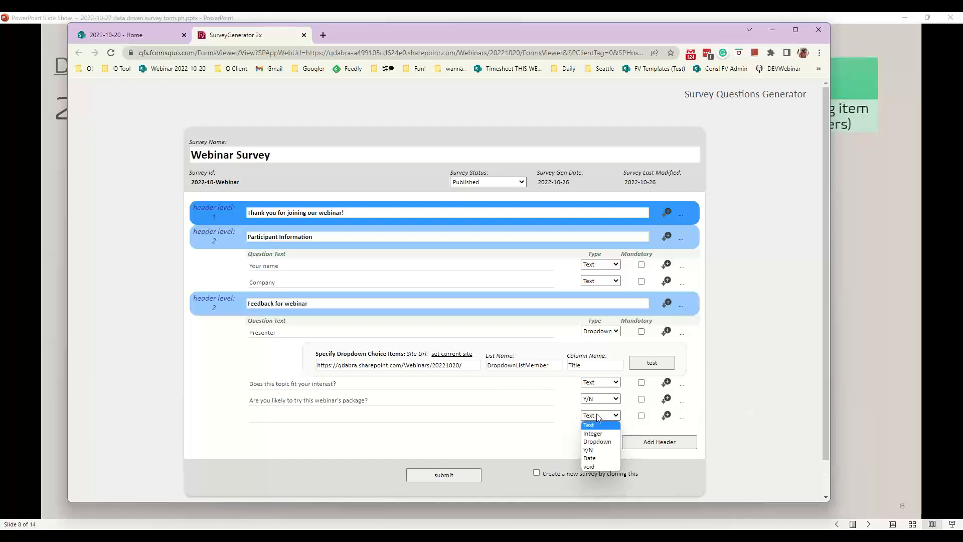
{"action": "left_click", "coordinate": [597, 442]}
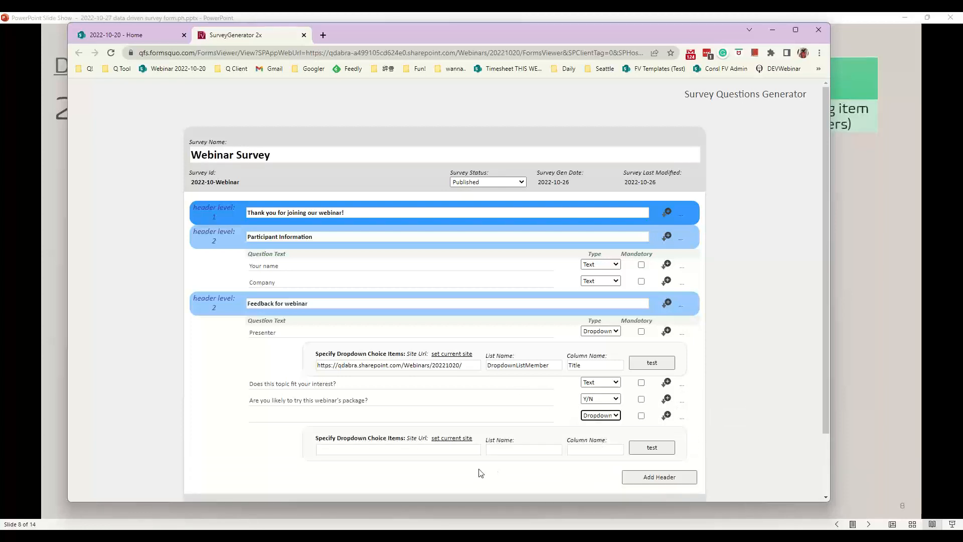
{"action": "left_click", "coordinate": [447, 449]}
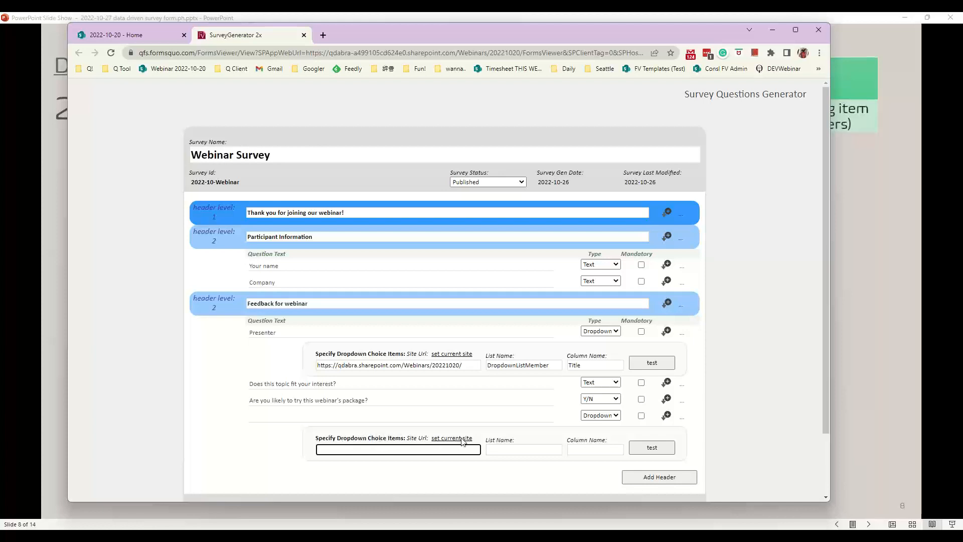
{"action": "left_click", "coordinate": [466, 439]}
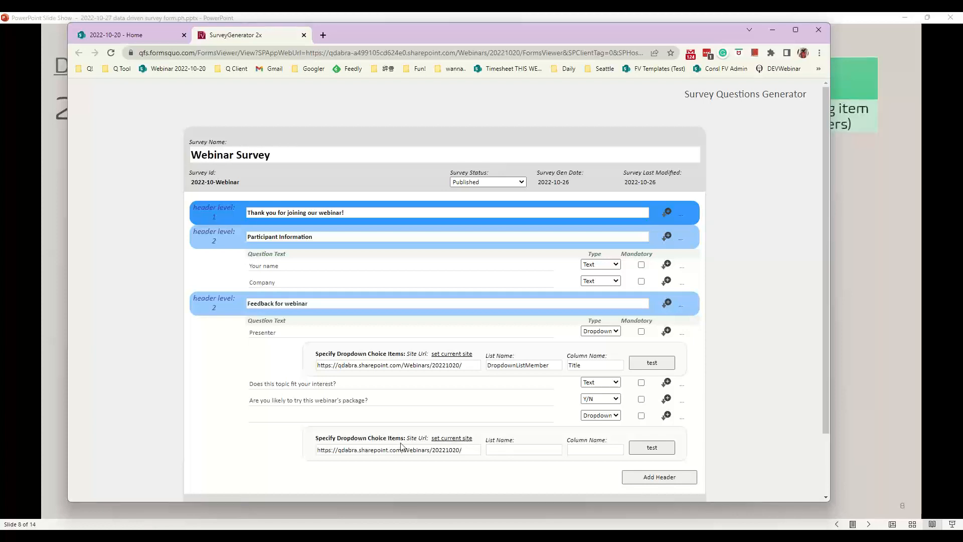
{"action": "left_click", "coordinate": [505, 446]}
After checking the SharePoint lists, enter List Name DropdownListMember and Column Name email, then test
{"action": "left_click", "coordinate": [116, 34]}
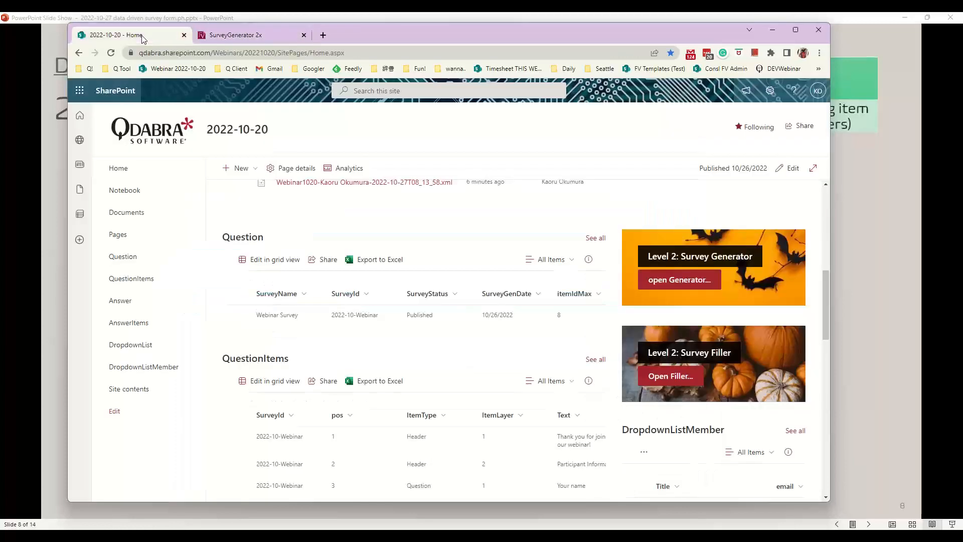
{"action": "scroll", "coordinate": [673, 371], "scroll_direction": "down", "scroll_amount": 3}
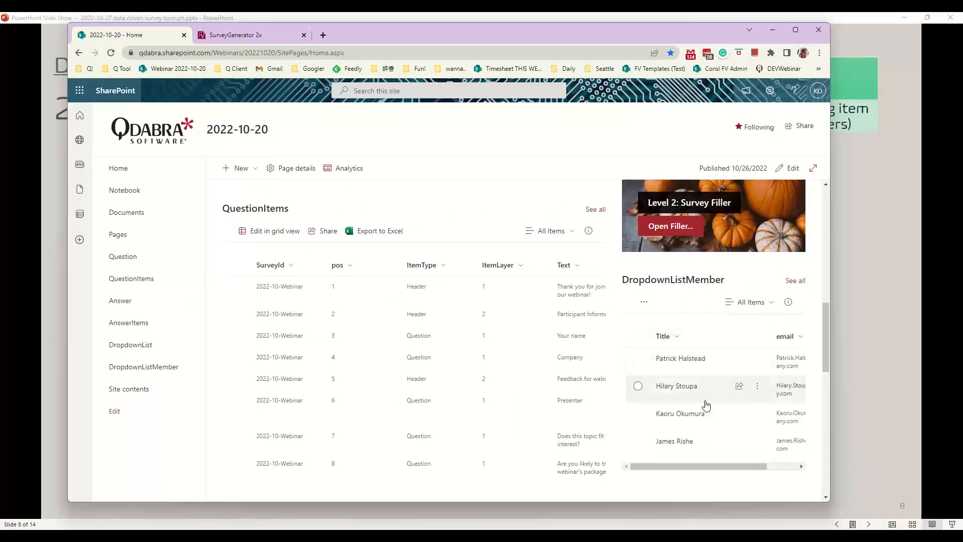
{"action": "left_click", "coordinate": [262, 38]}
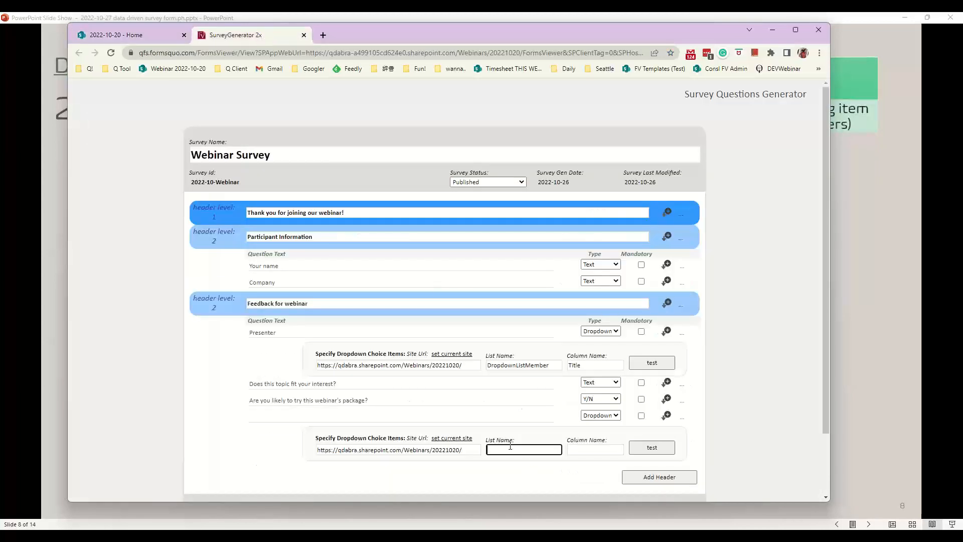
{"action": "type", "text": "DropdownListMember"}
{"action": "key", "text": "Tab"}
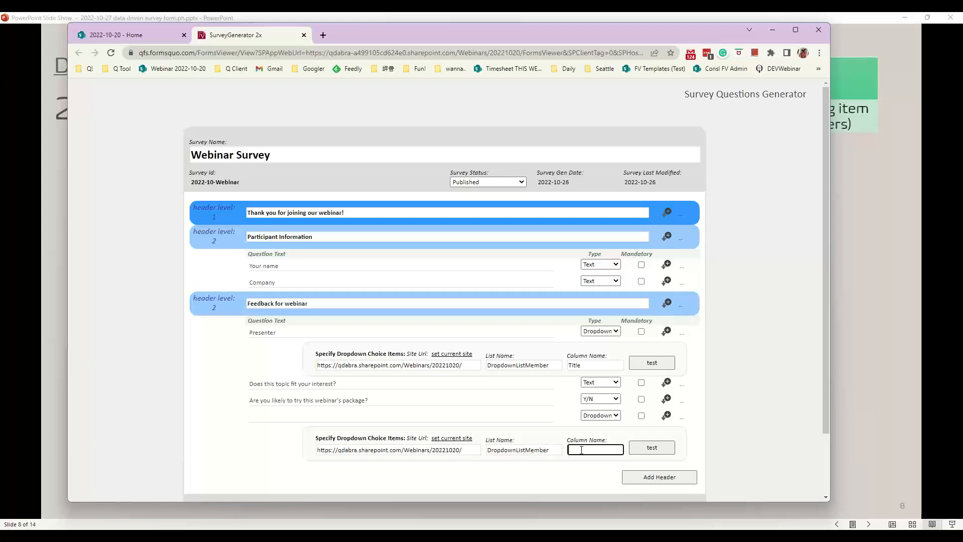
{"action": "type", "text": "email"}
{"action": "left_click", "coordinate": [650, 448]}
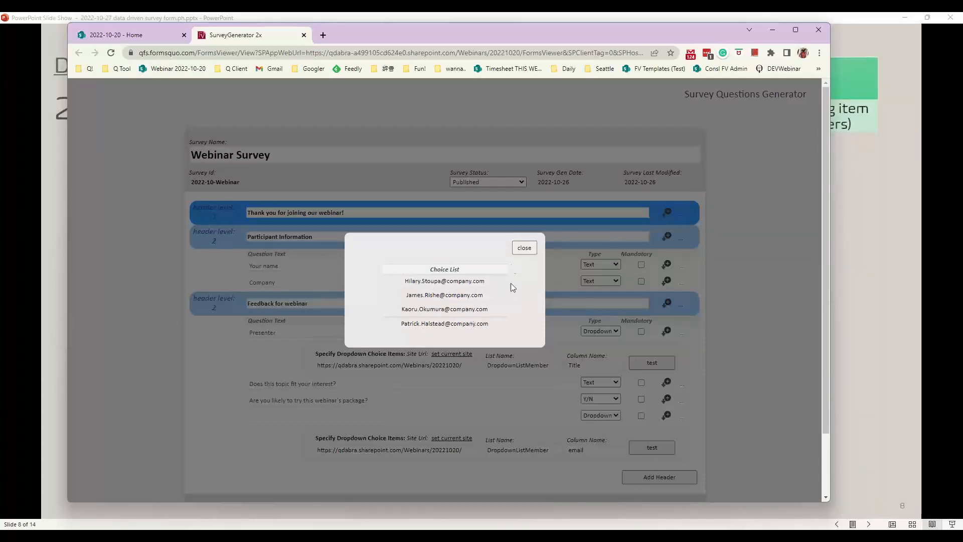
Try column name 'emails', dismiss the 400 Bad Request rule error, and revert to 'email'
{"action": "left_click", "coordinate": [524, 249]}
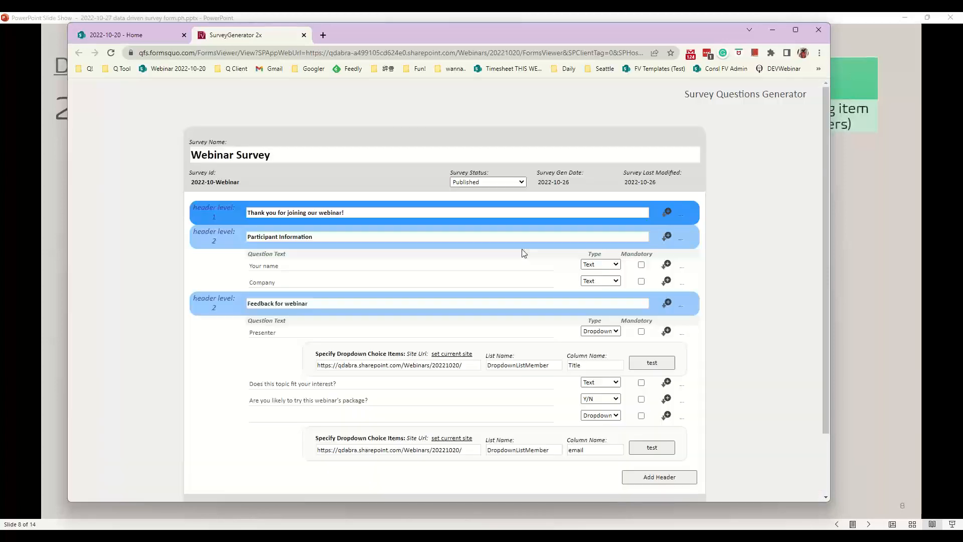
{"action": "left_click", "coordinate": [591, 450]}
{"action": "left_click", "coordinate": [652, 448]}
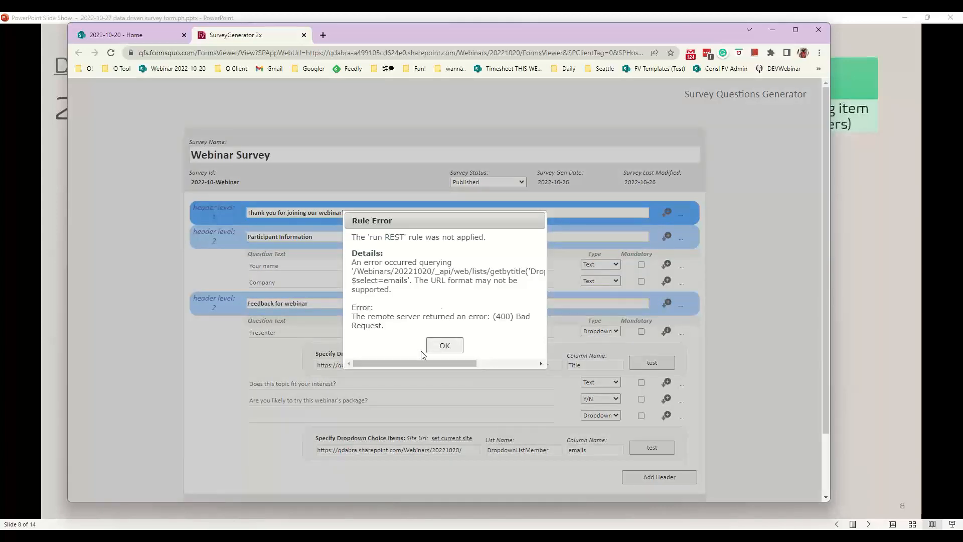
{"action": "left_click_drag", "start_coordinate": [478, 366], "coordinate": [432, 363]}
{"action": "left_click", "coordinate": [445, 345]}
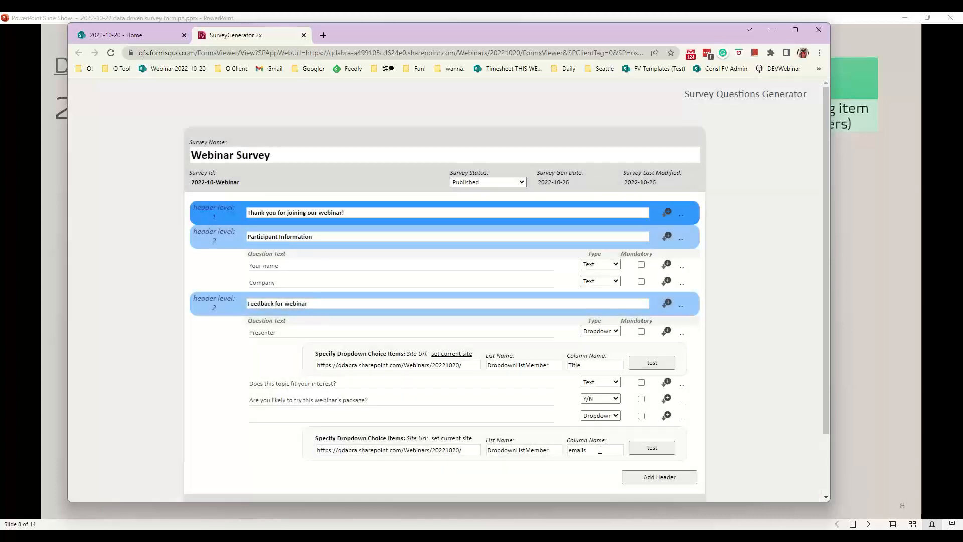
{"action": "left_click", "coordinate": [600, 450]}
Enter 'email' as the question text, re-test the choices, and submit the Webinar Survey
{"action": "left_click", "coordinate": [474, 417]}
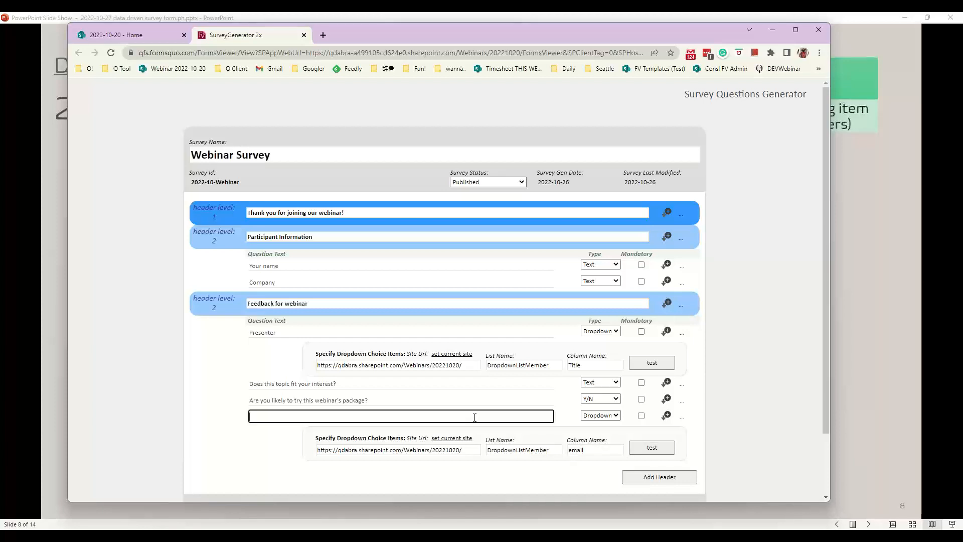
{"action": "type", "text": "email"}
{"action": "left_click", "coordinate": [650, 450]}
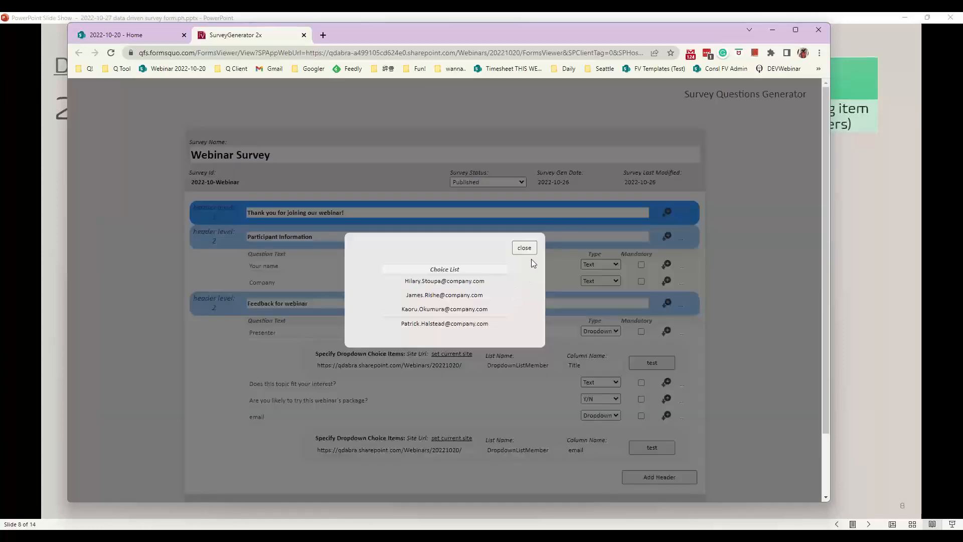
{"action": "left_click", "coordinate": [525, 248]}
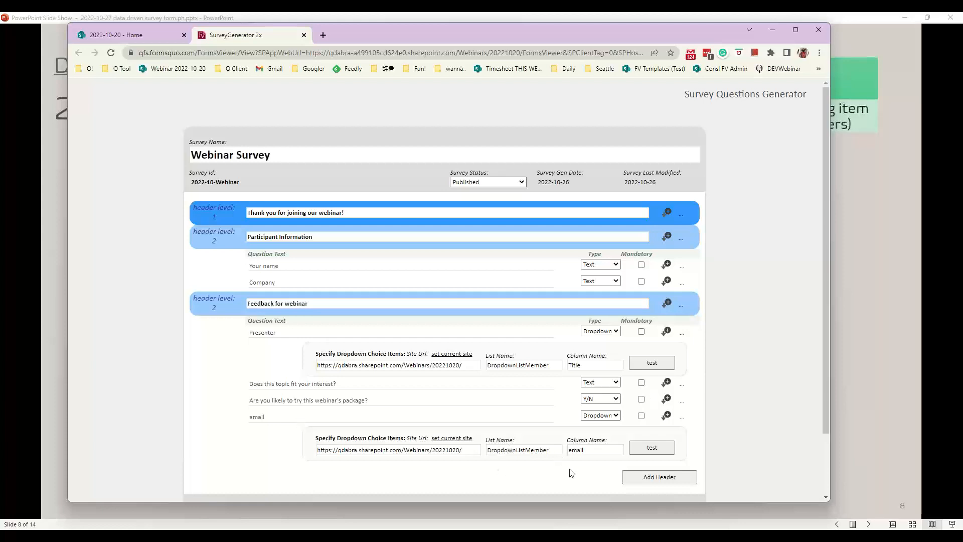
{"action": "scroll", "coordinate": [704, 408], "scroll_direction": "down", "scroll_amount": 3}
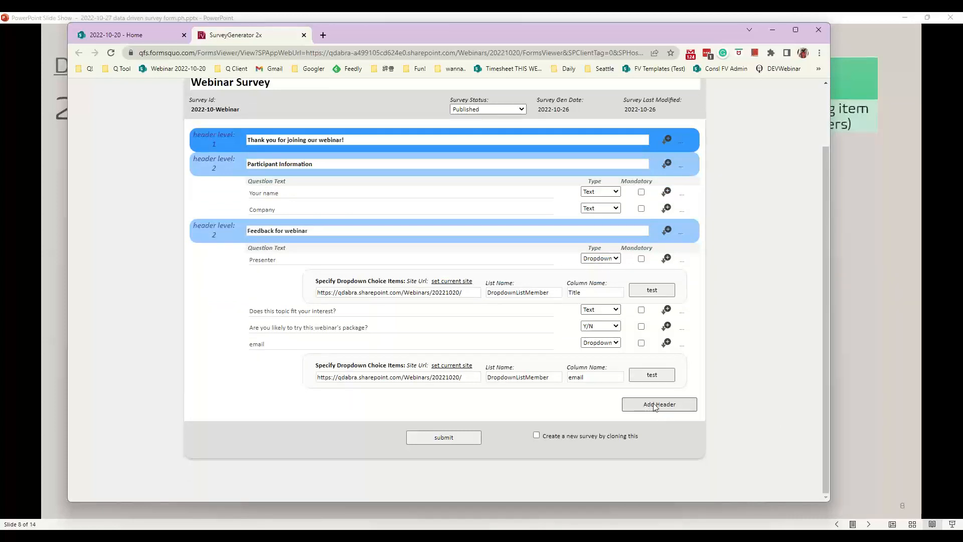
{"action": "left_click", "coordinate": [445, 442]}
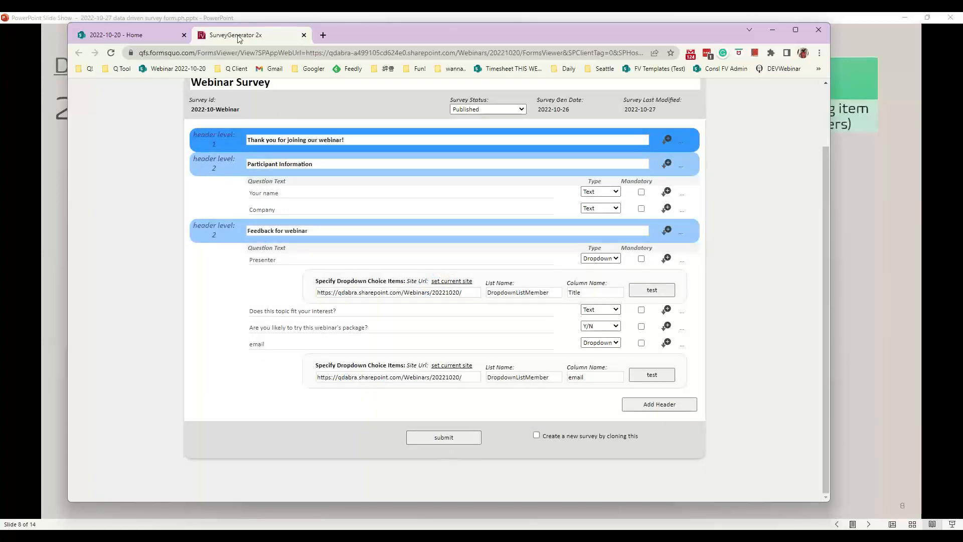
Launch Survey Filler from the SharePoint home page and start the Webinar Survey
{"action": "left_click", "coordinate": [149, 35]}
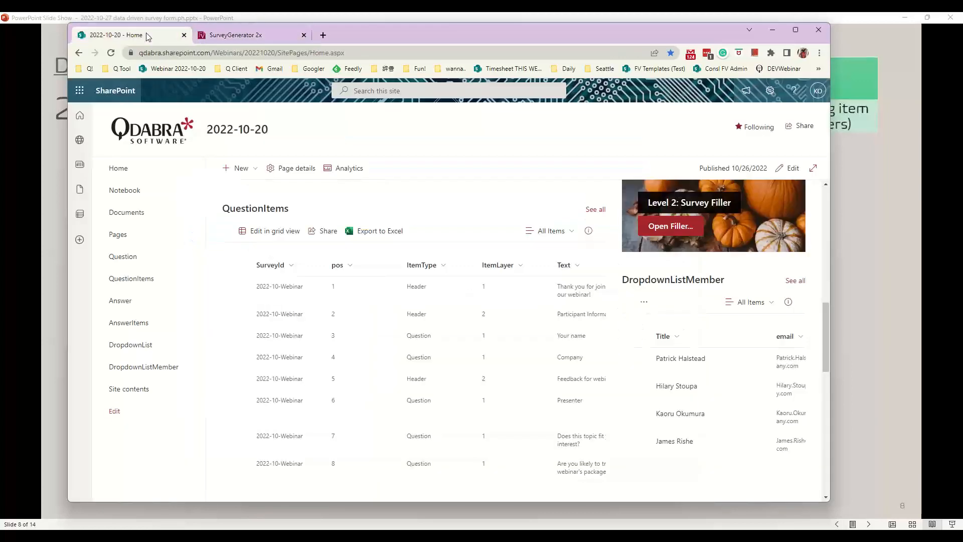
{"action": "left_click", "coordinate": [682, 243]}
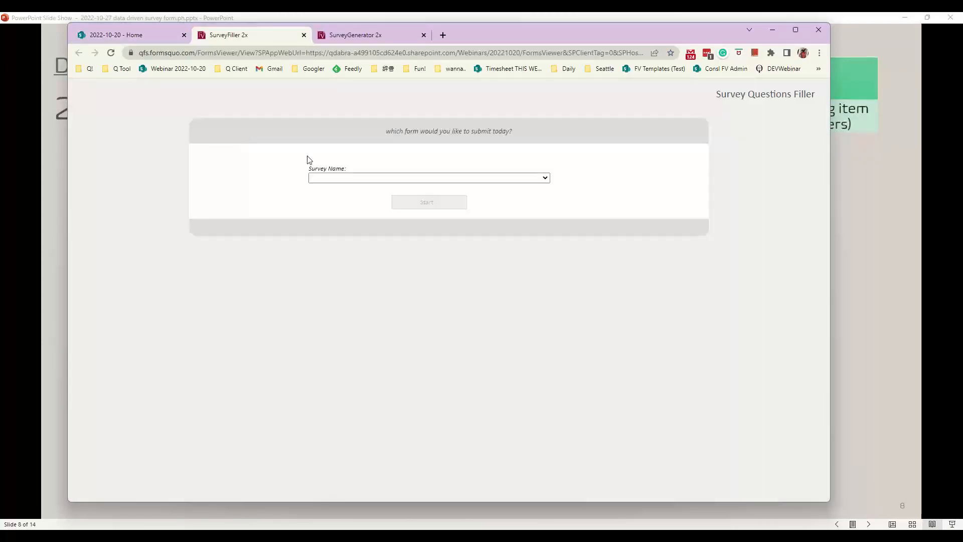
{"action": "left_click", "coordinate": [355, 178]}
{"action": "left_click", "coordinate": [368, 196]}
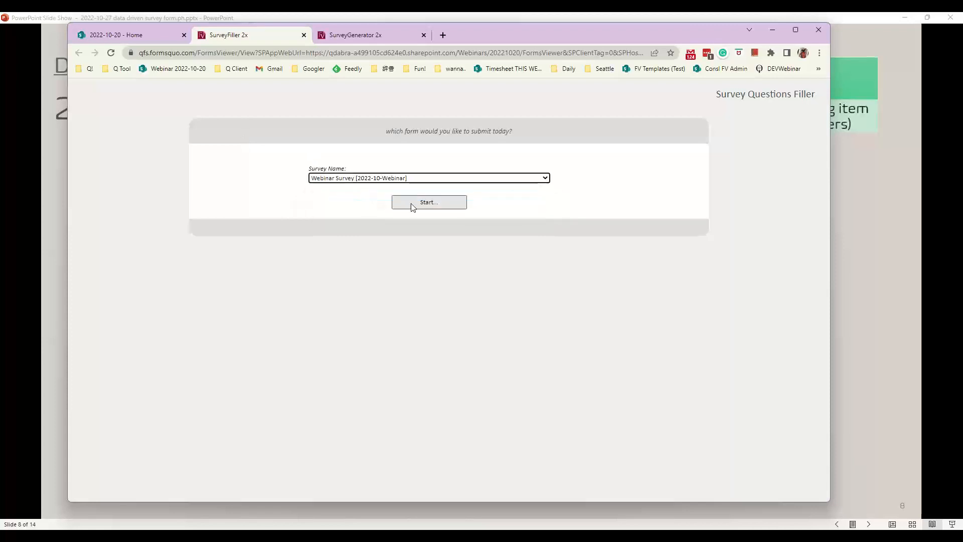
{"action": "left_click", "coordinate": [412, 203]}
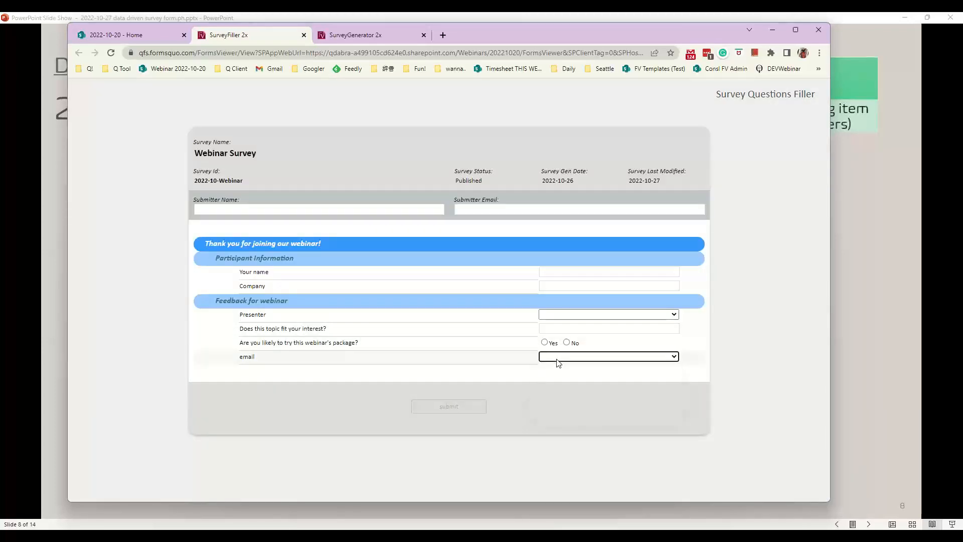
Pick an address in the email dropdown, then go back to the PowerPoint slide
{"action": "left_click", "coordinate": [553, 358]}
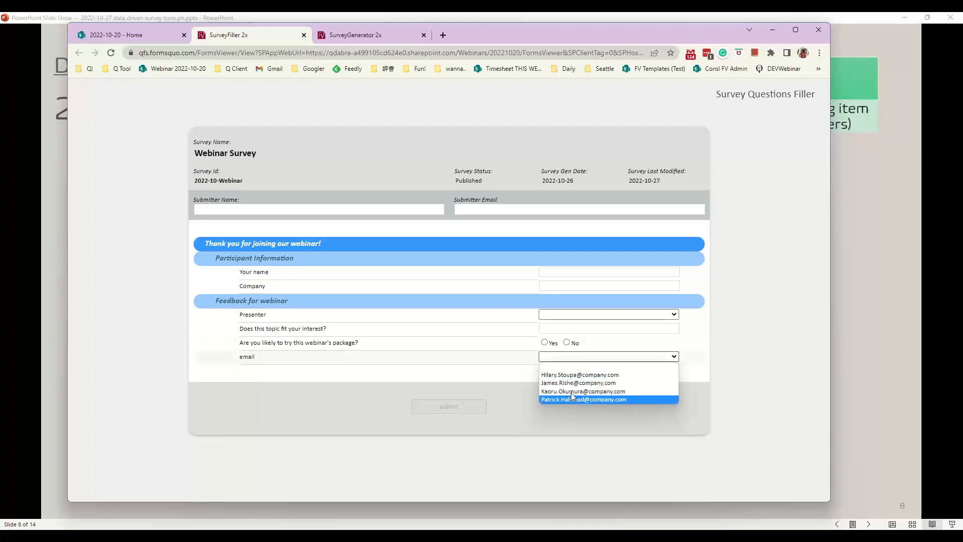
{"action": "left_click", "coordinate": [572, 384]}
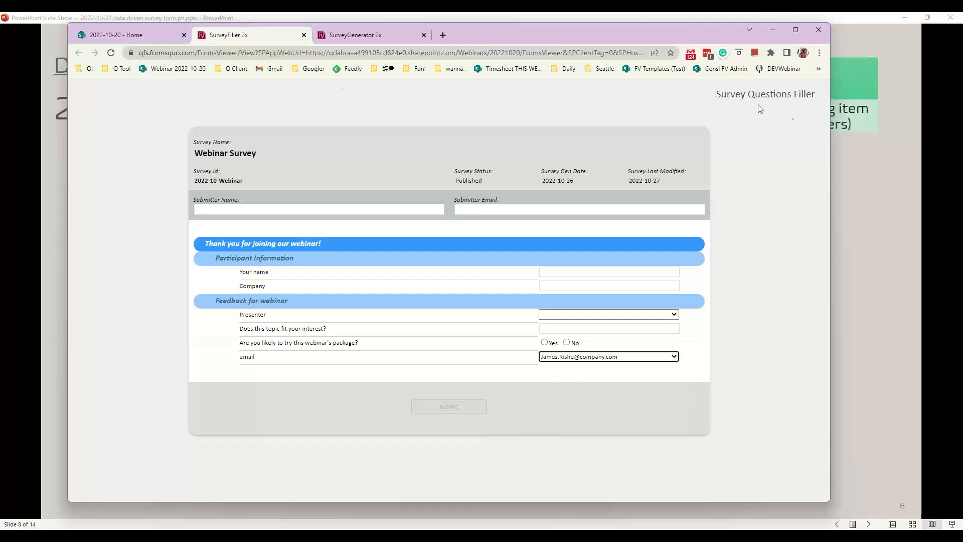
{"action": "left_click", "coordinate": [898, 217]}
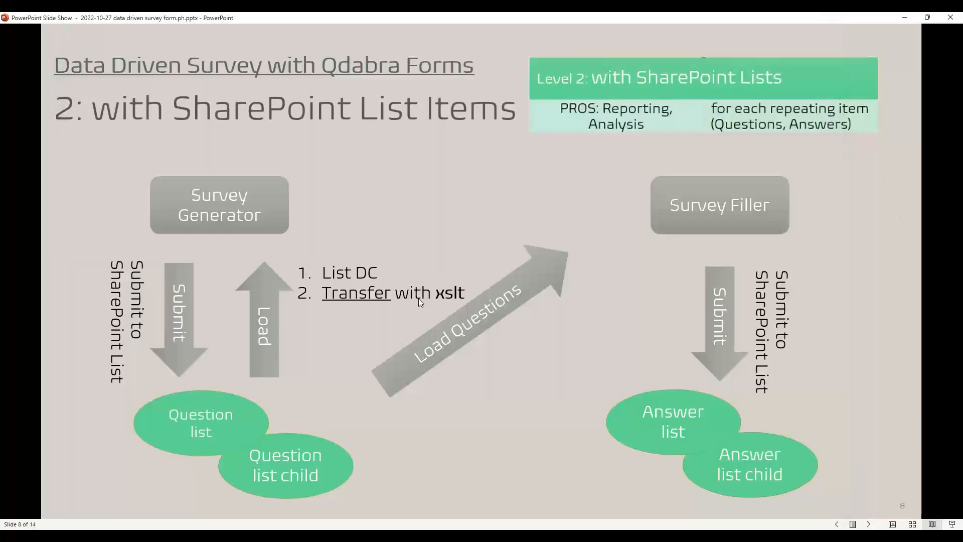